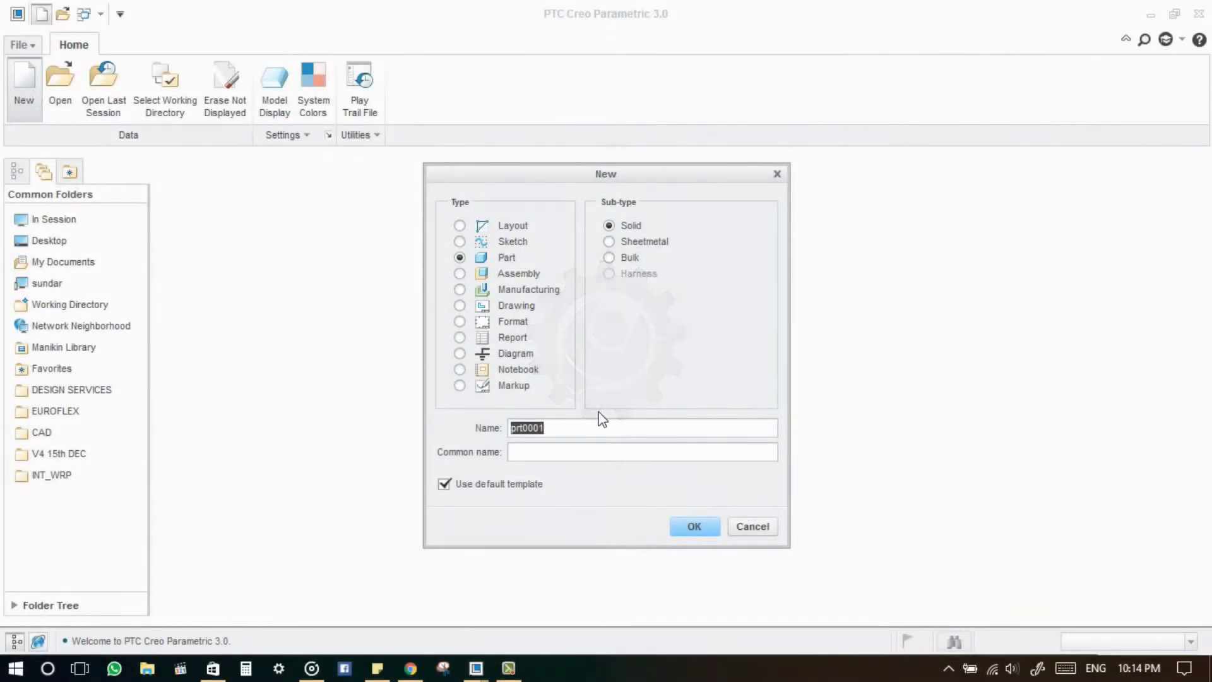
- Create a solid part named 001 with common name SPRING using the default template
type("001")
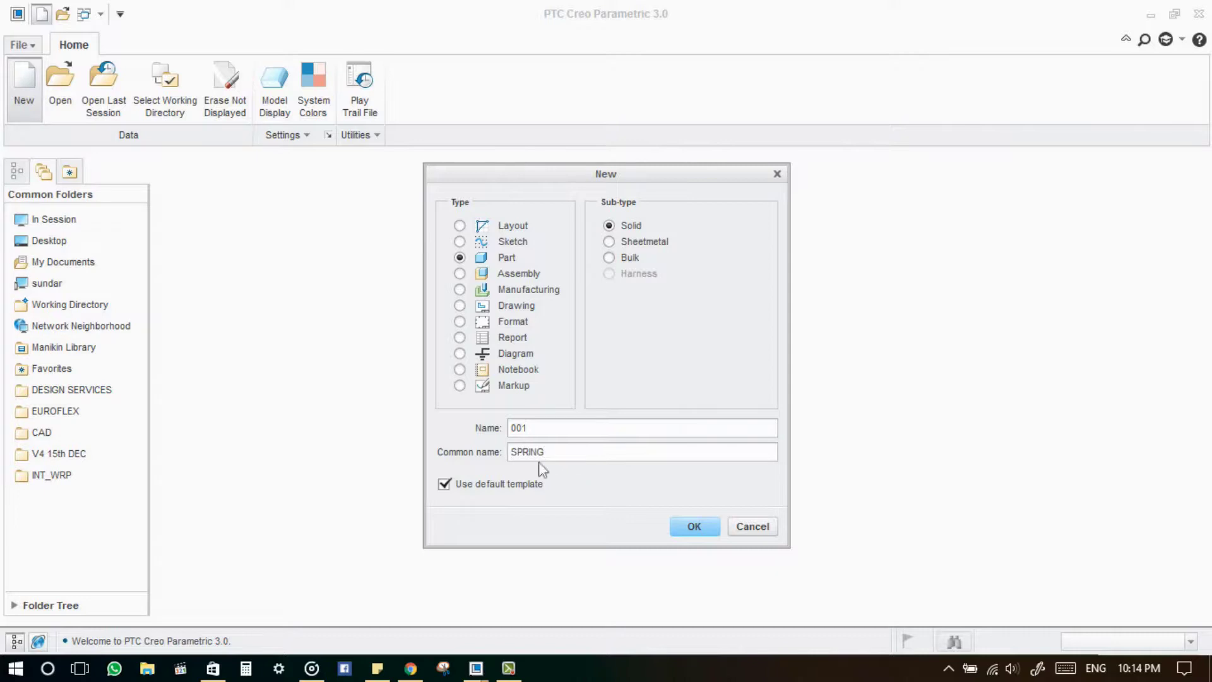
left_click(699, 529)
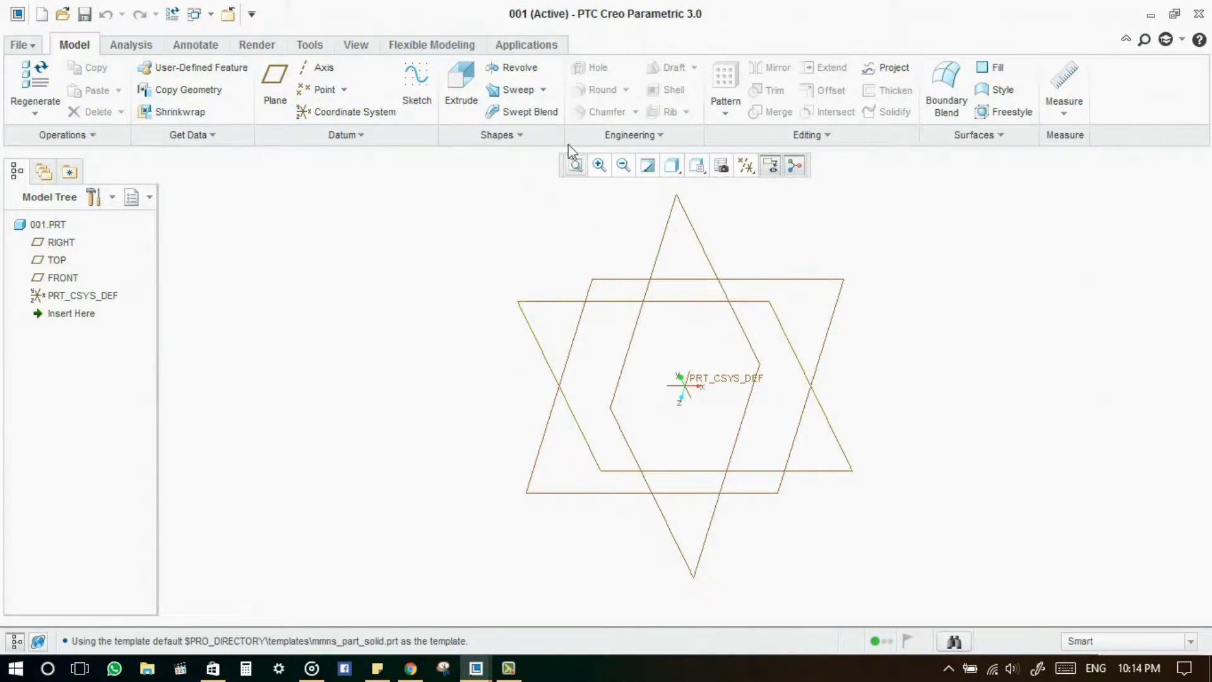
- Start a Helical Sweep and open its profile sketch on the FRONT plane, referenced to RIGHT
left_click(543, 89)
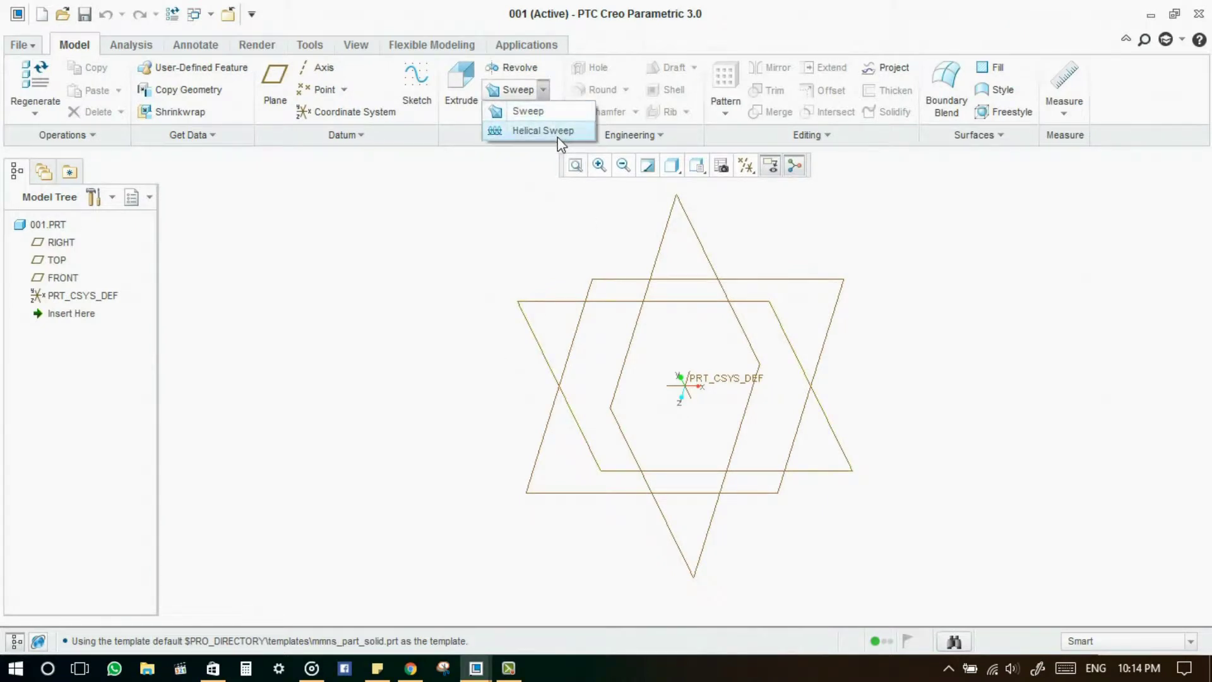
left_click(558, 134)
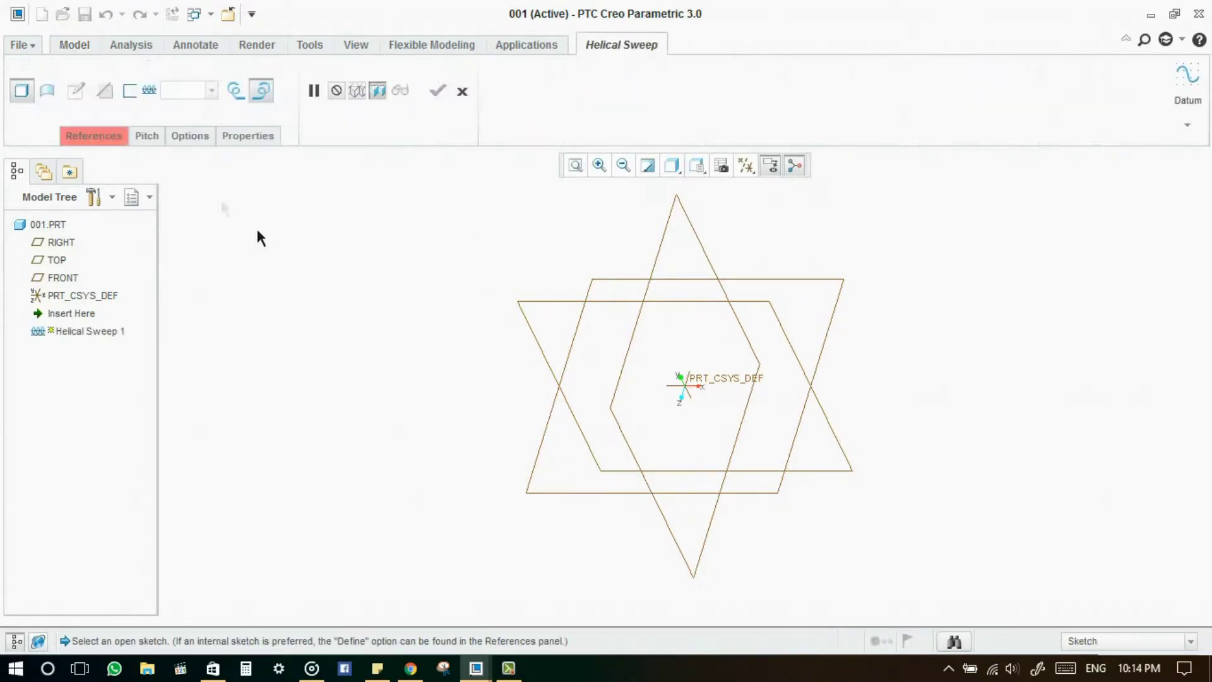
left_click(107, 140)
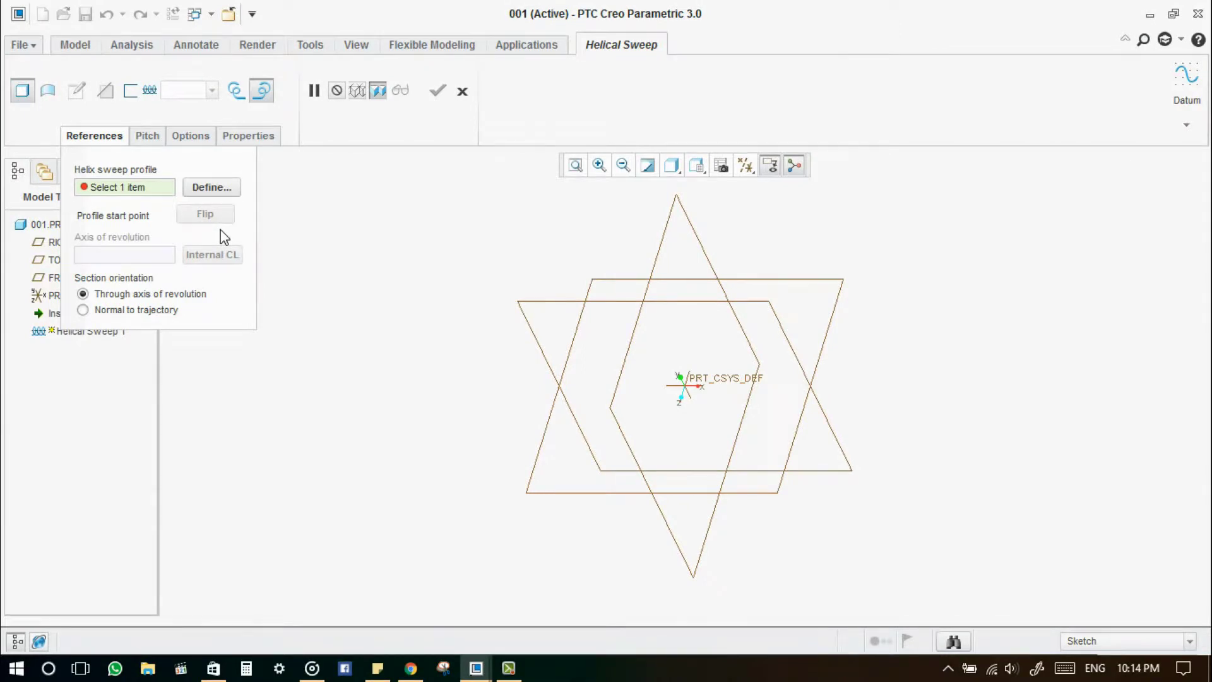
left_click(210, 187)
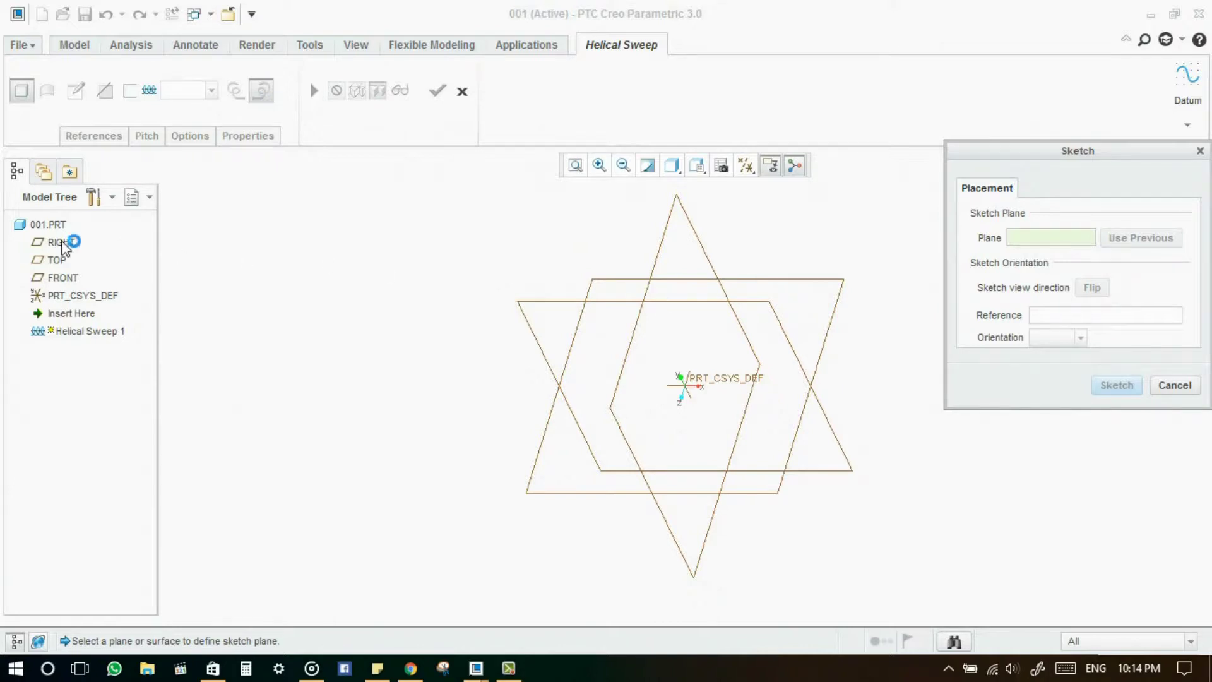
left_click(62, 281)
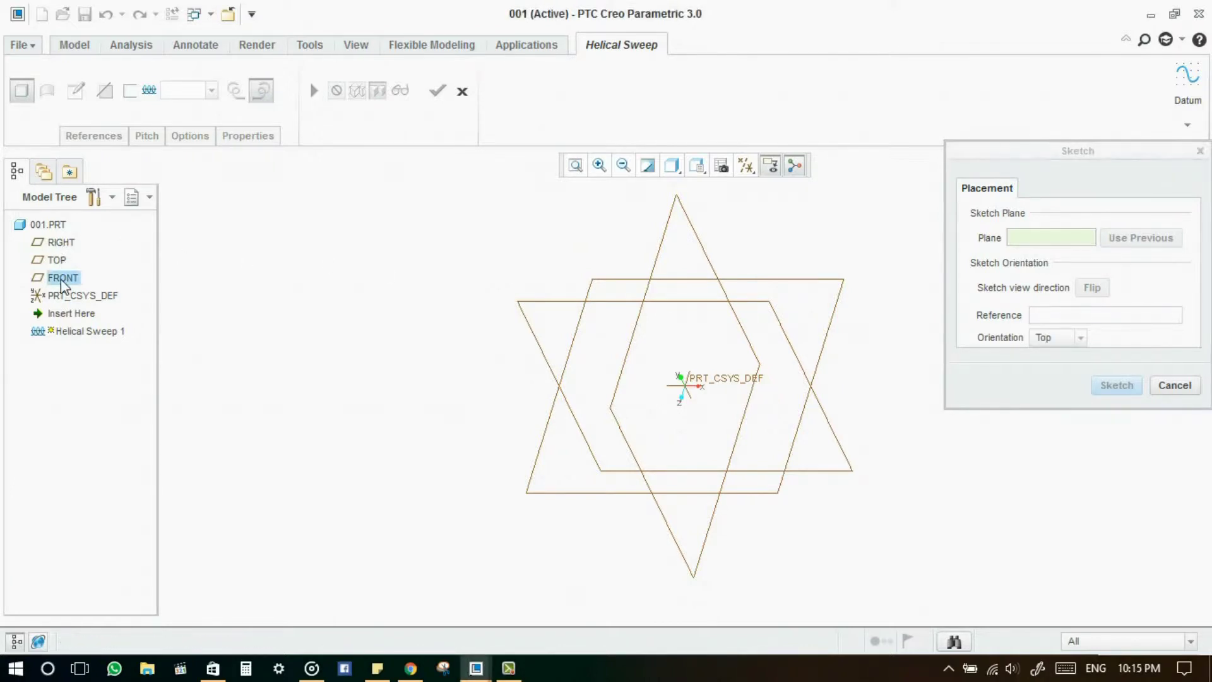
left_click(1116, 385)
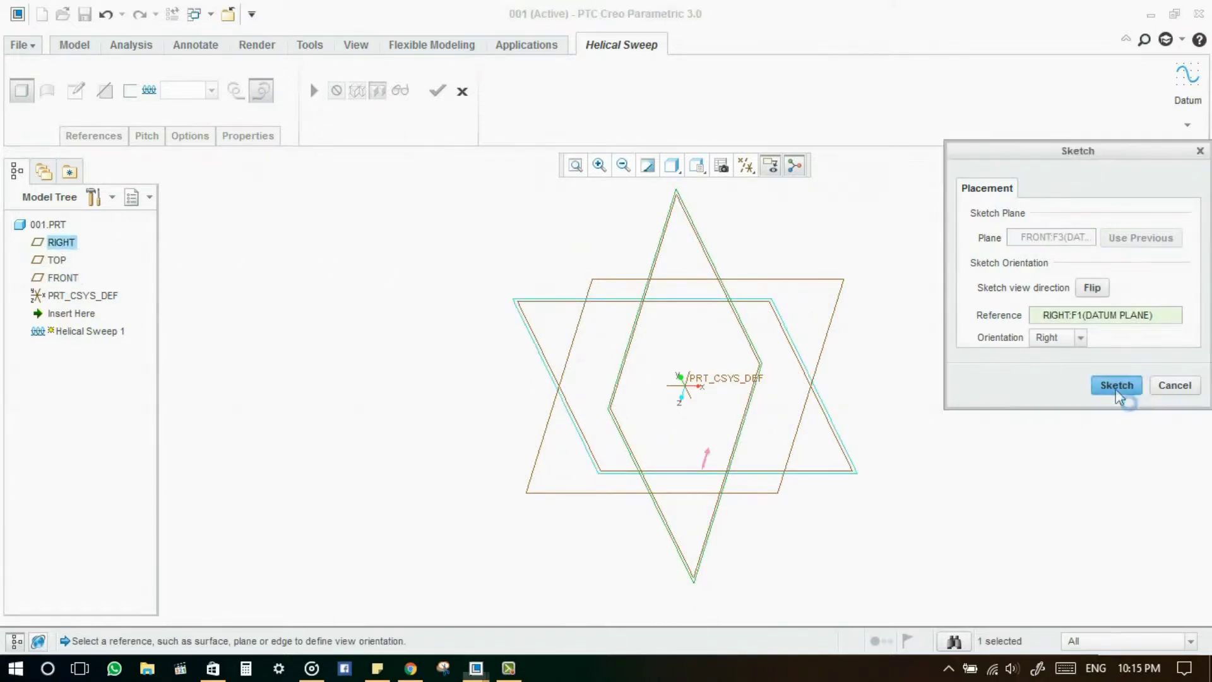
- Face the sketch plane and draw a horizontal line starting from the vertical reference
left_click(673, 165)
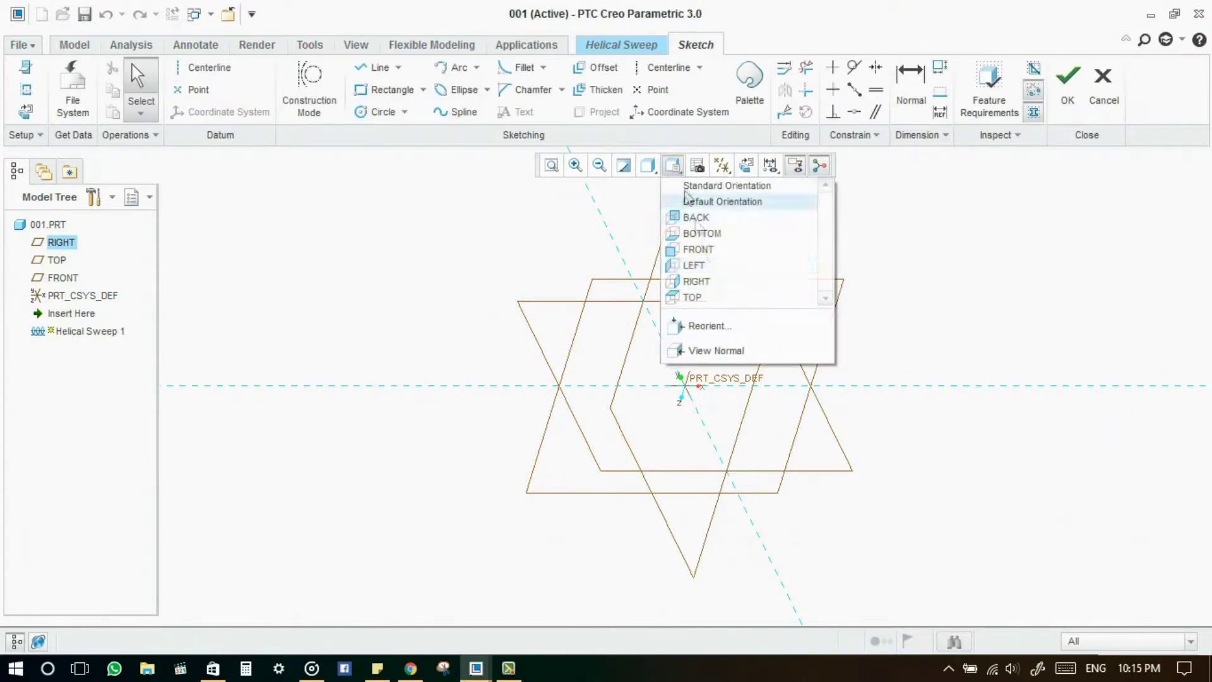
left_click(698, 249)
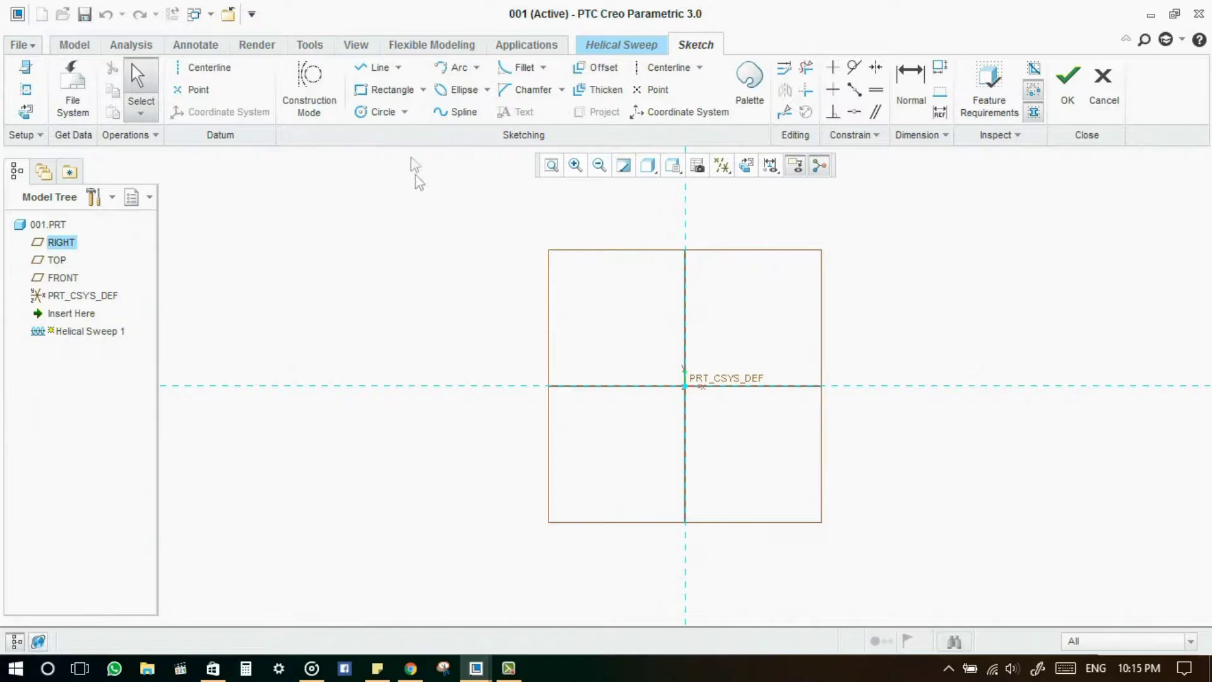
left_click(364, 73)
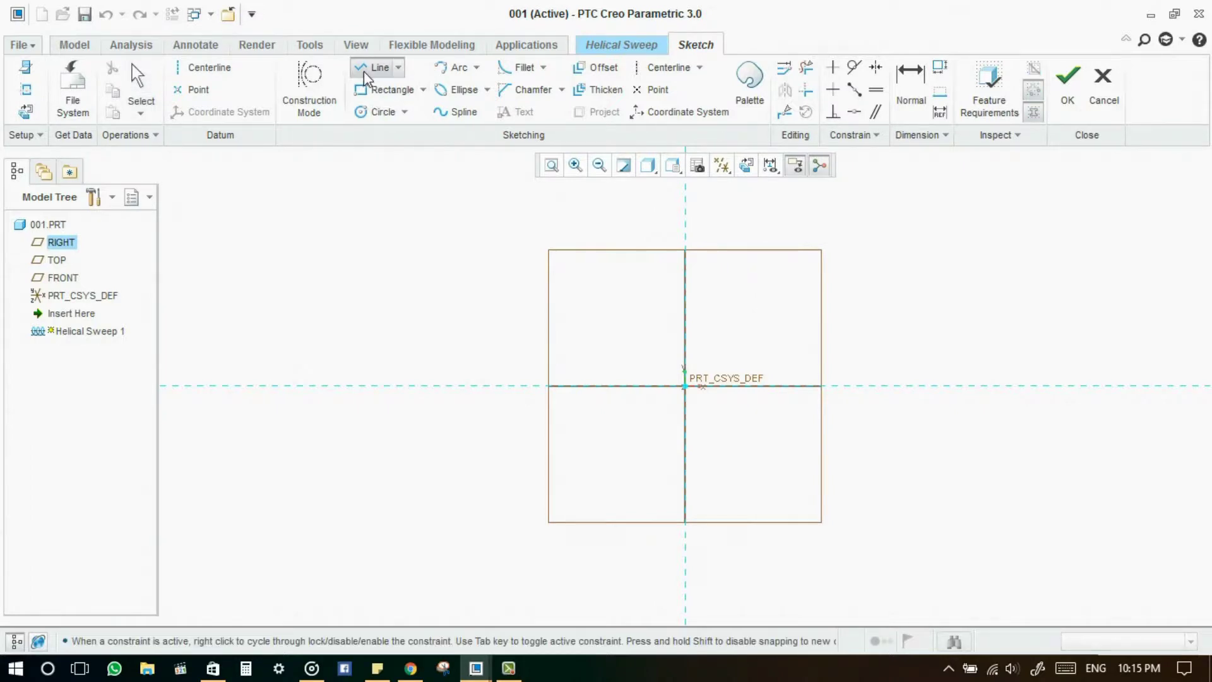
left_click(685, 346)
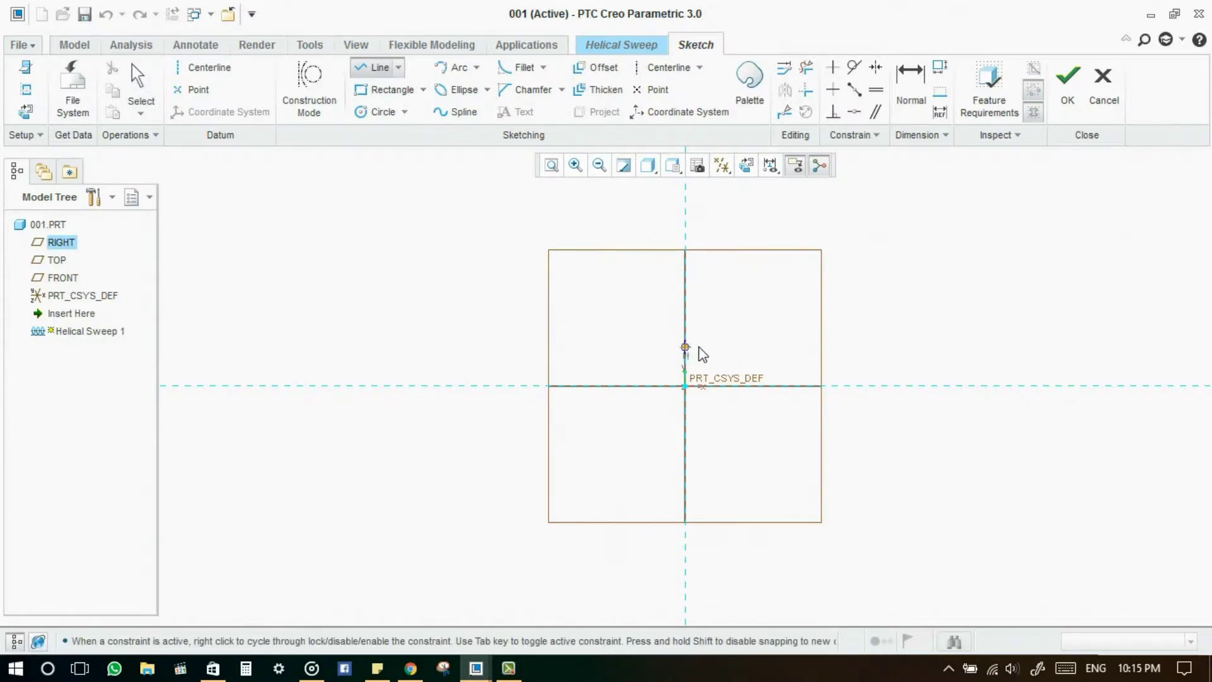
left_click(878, 358)
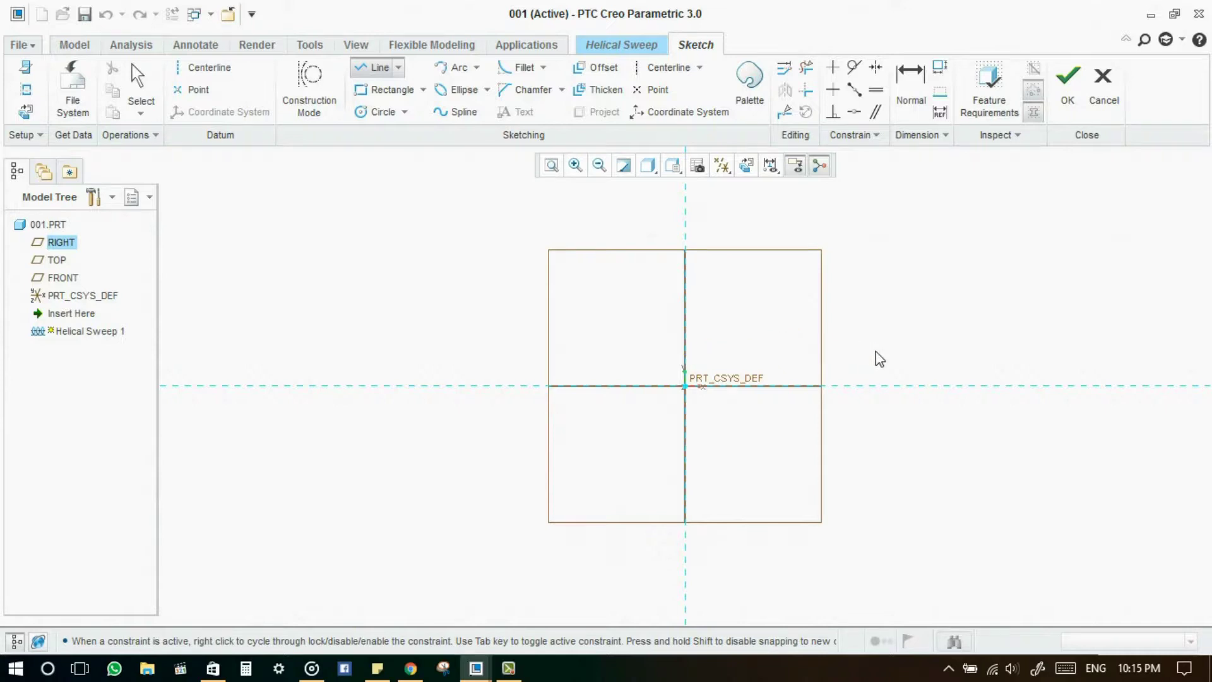
middle_click(909, 357)
middle_click(811, 346)
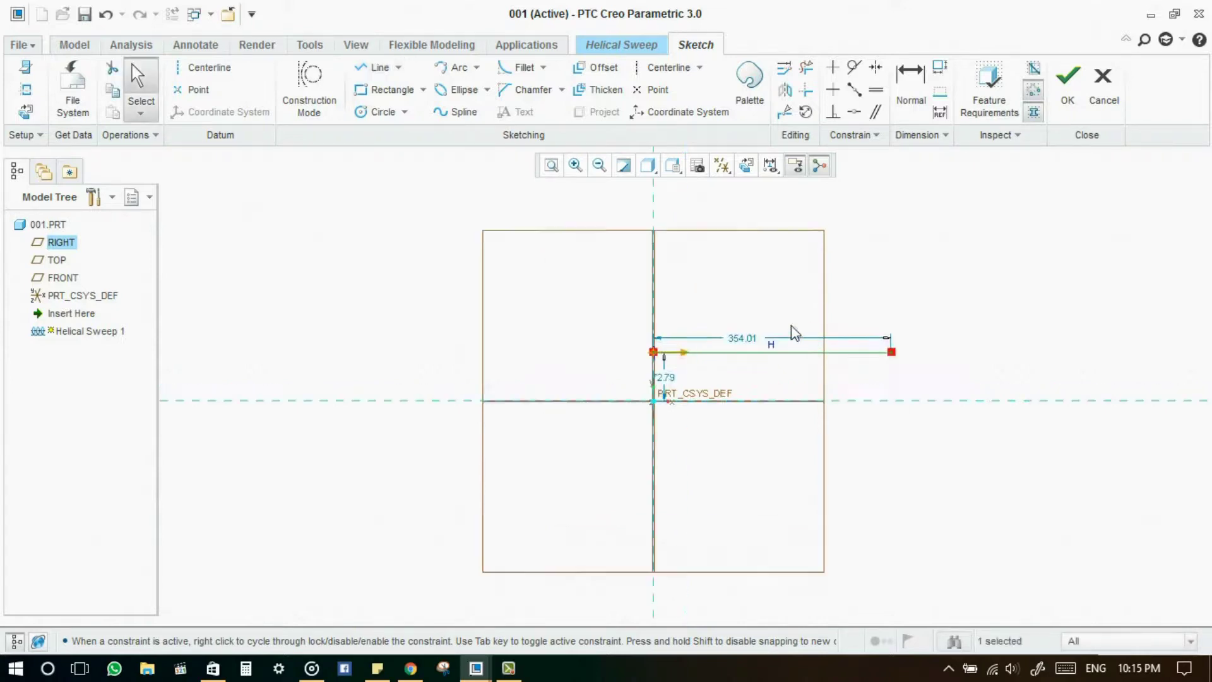
- Dimension the line 300 long and 30 above the horizontal reference, moving both dimensions clear
double_click(757, 340)
type("300")
key("Return")
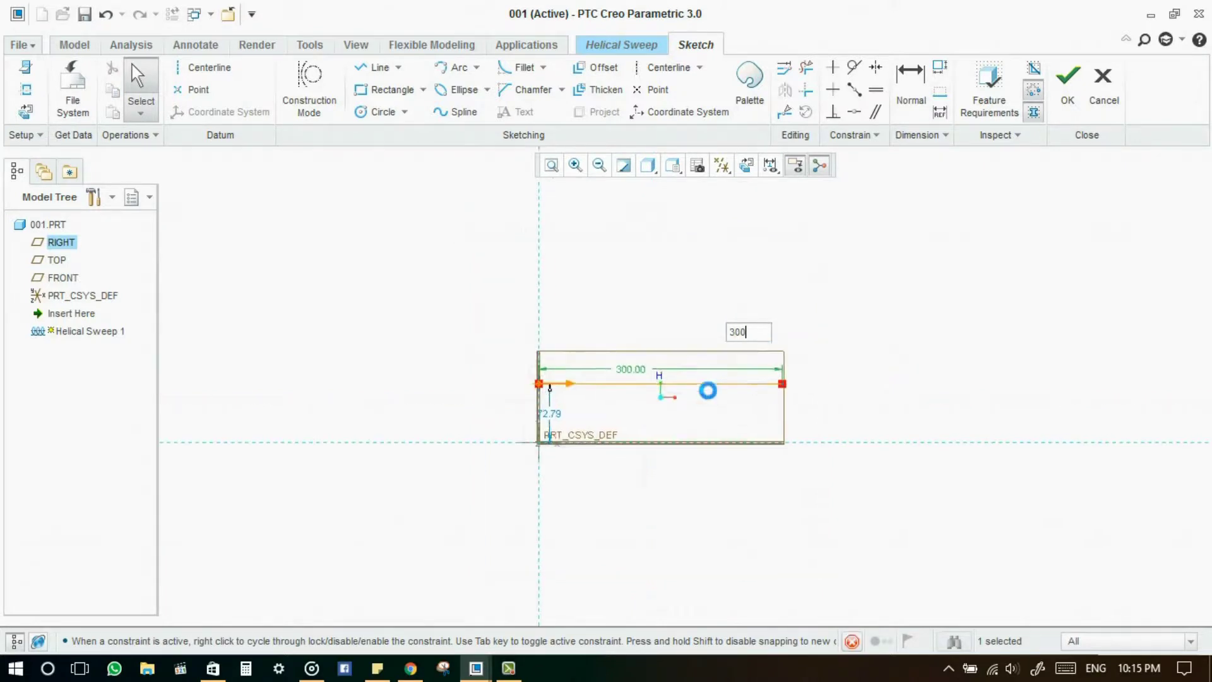
double_click(513, 411)
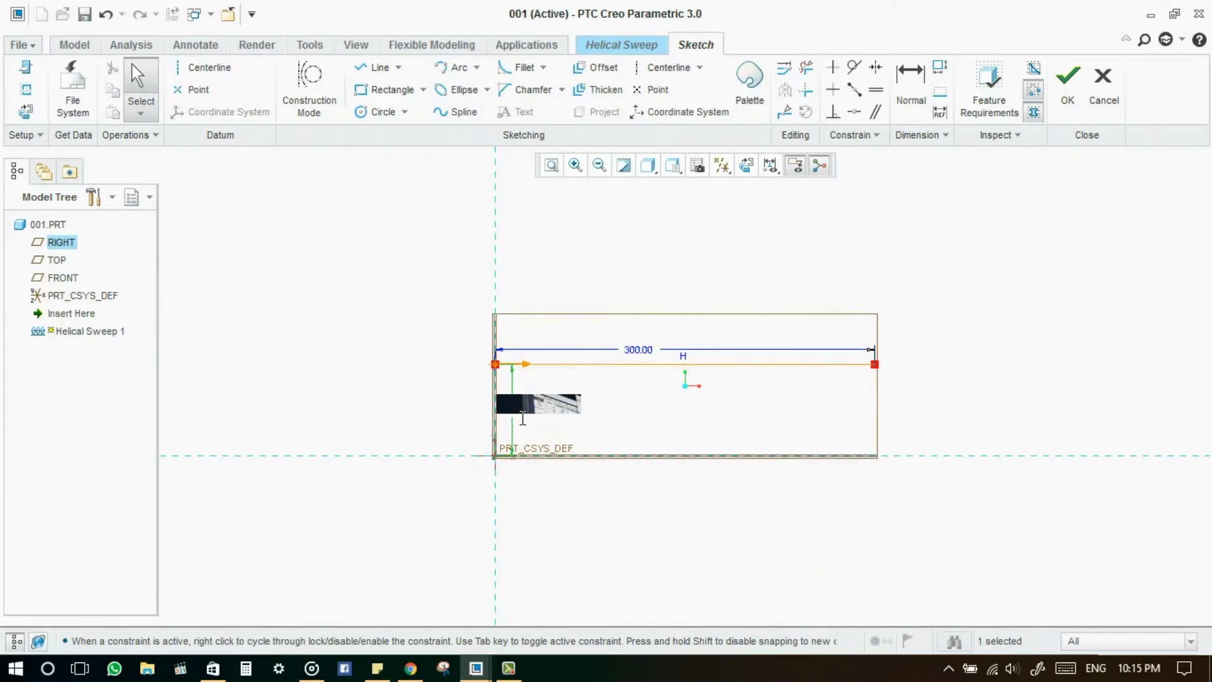
type("30")
key("Return")
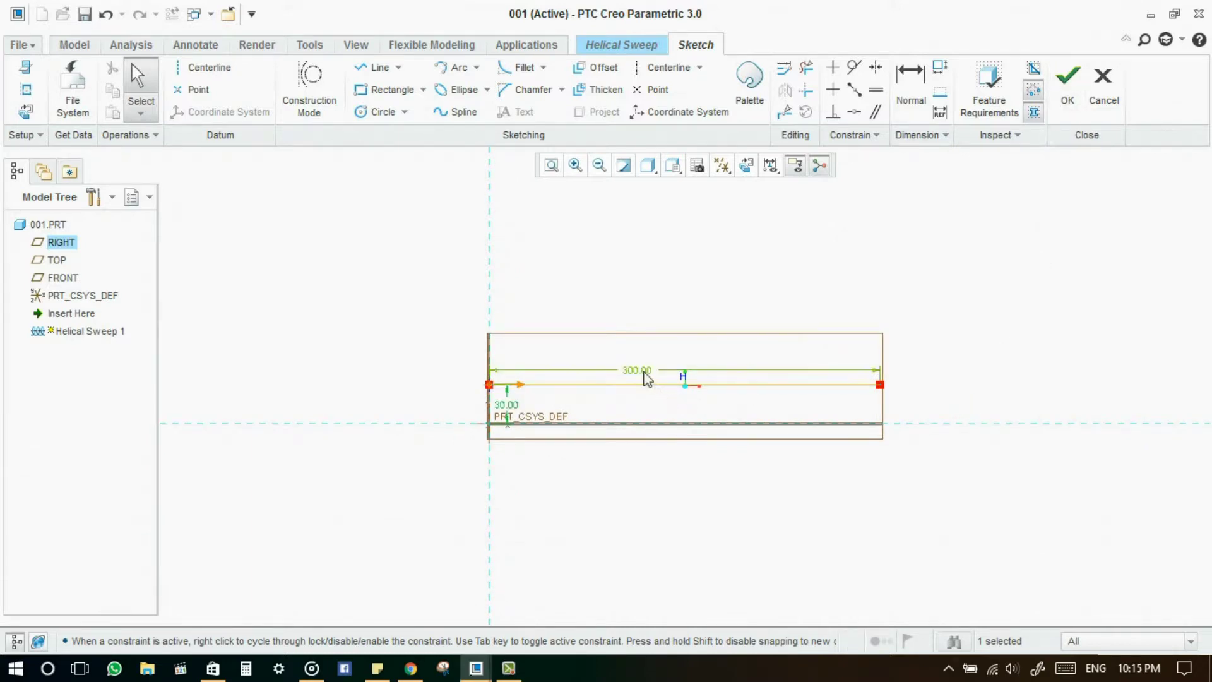
left_click_drag(644, 376, 691, 265)
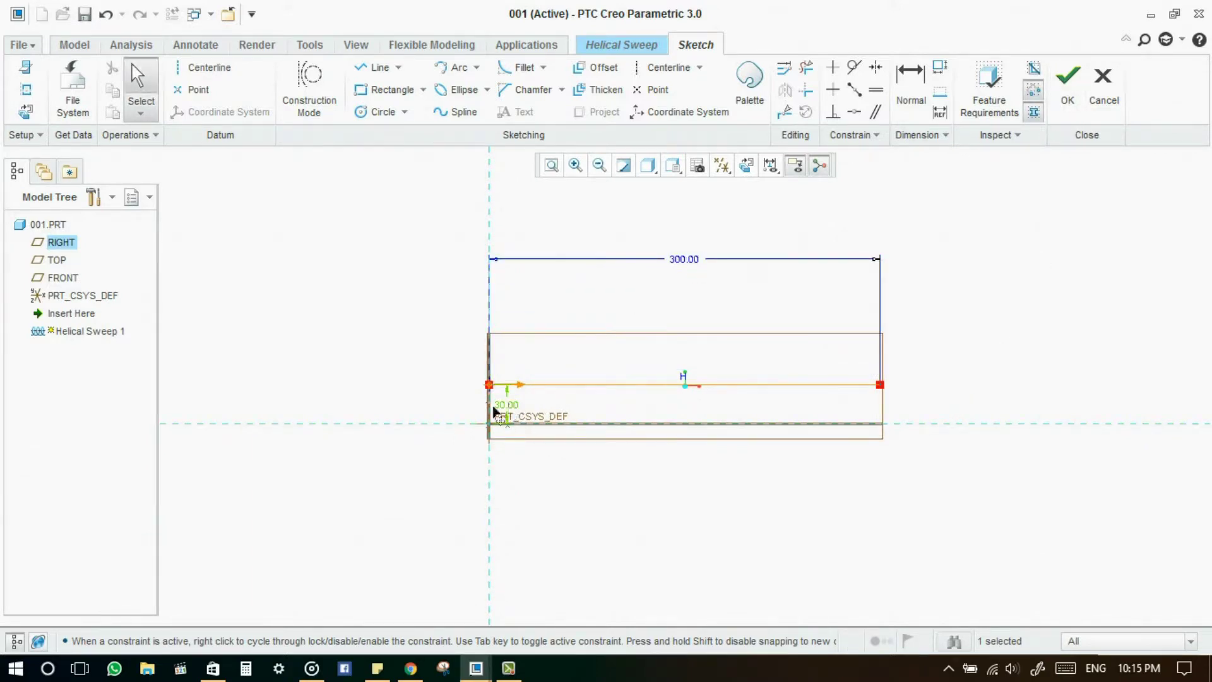
left_click_drag(494, 410, 406, 398)
left_click(725, 536)
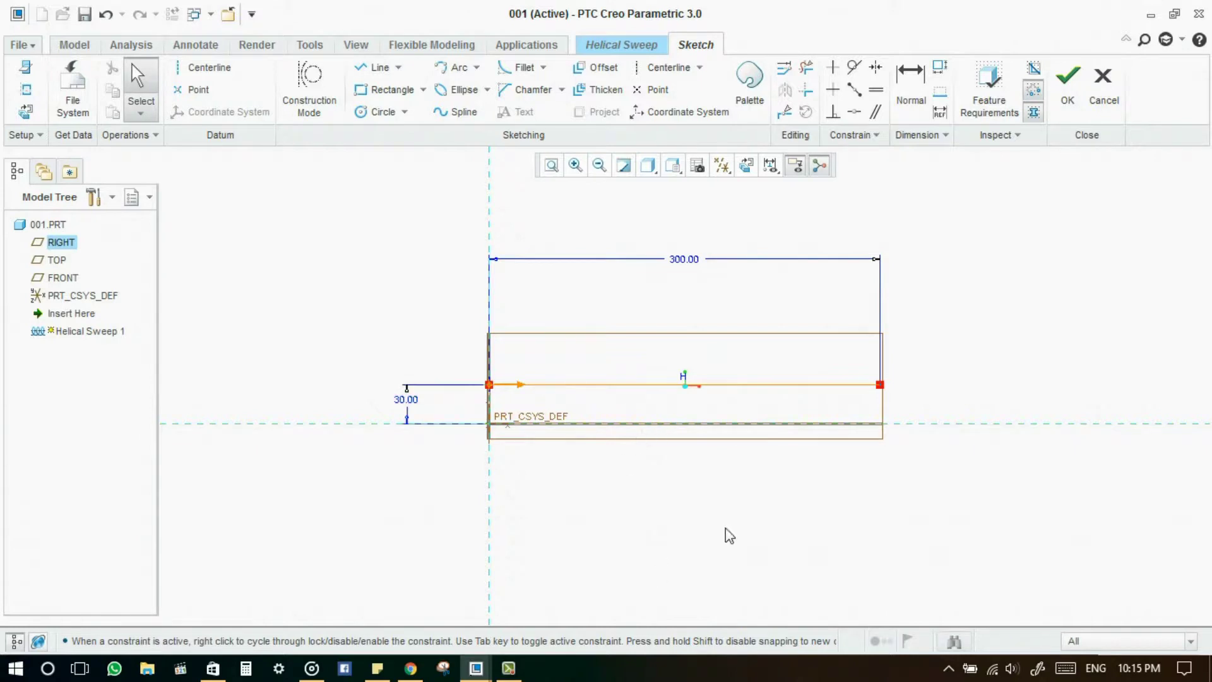
- Lay a centerline along the horizontal reference as the helix axis and finish the profile sketch
left_click(652, 70)
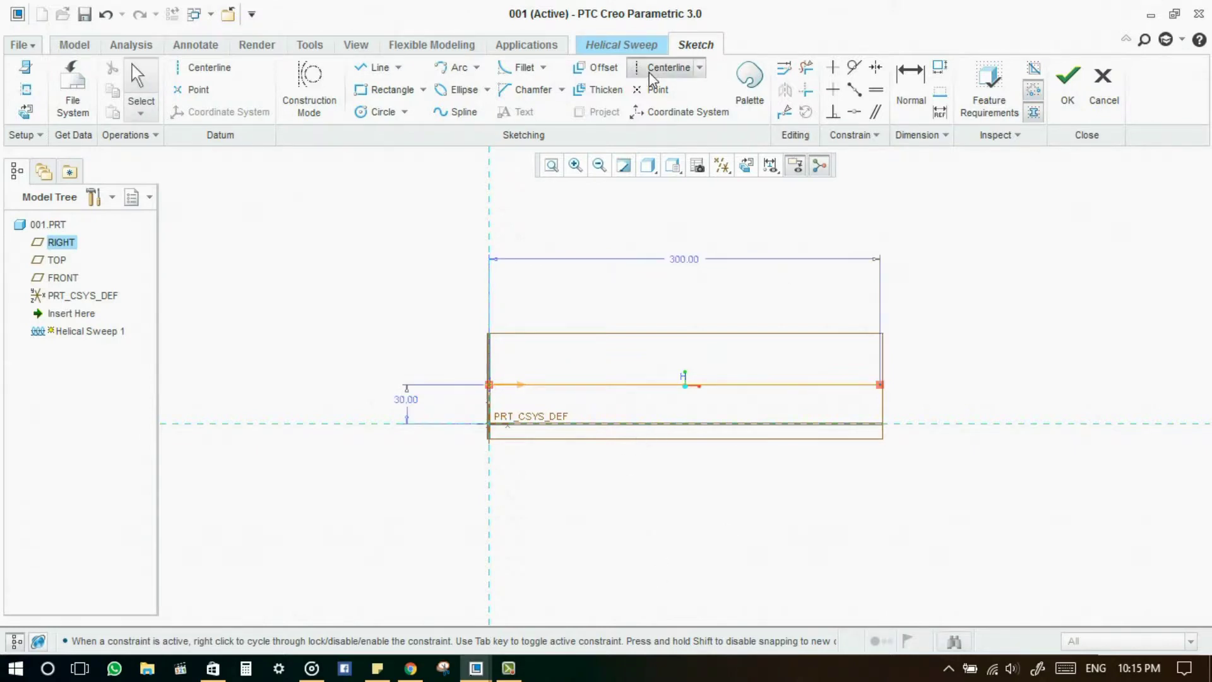
left_click(463, 423)
left_click(732, 423)
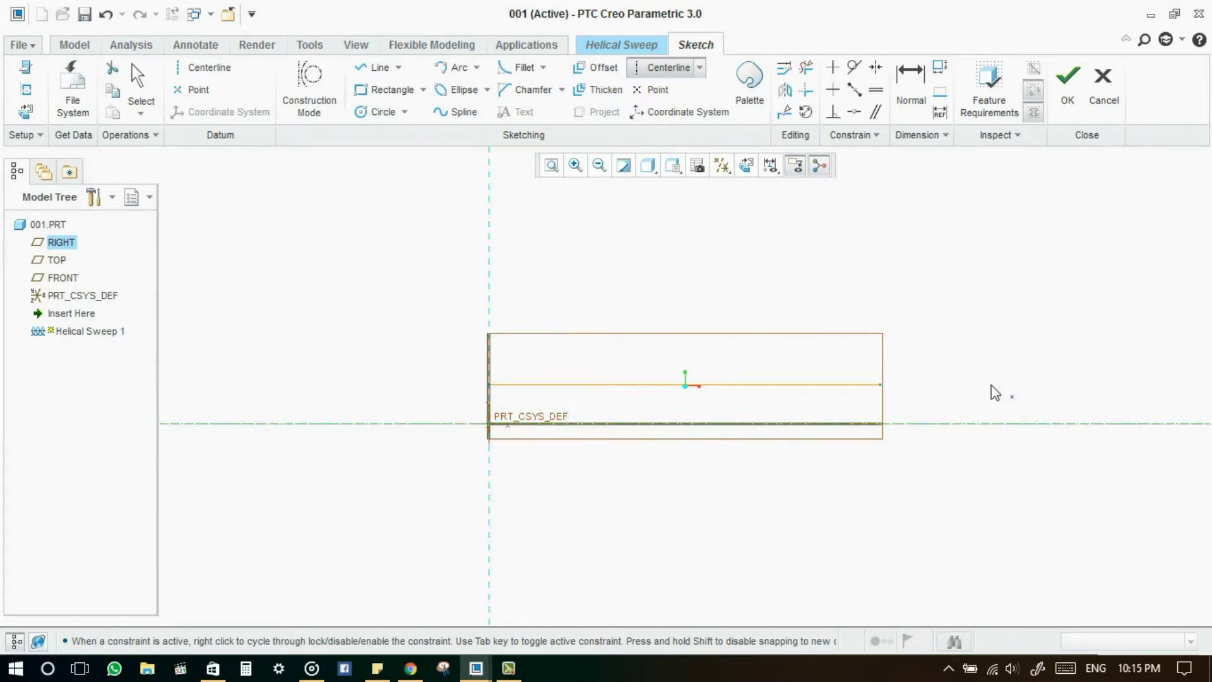
middle_click(943, 344)
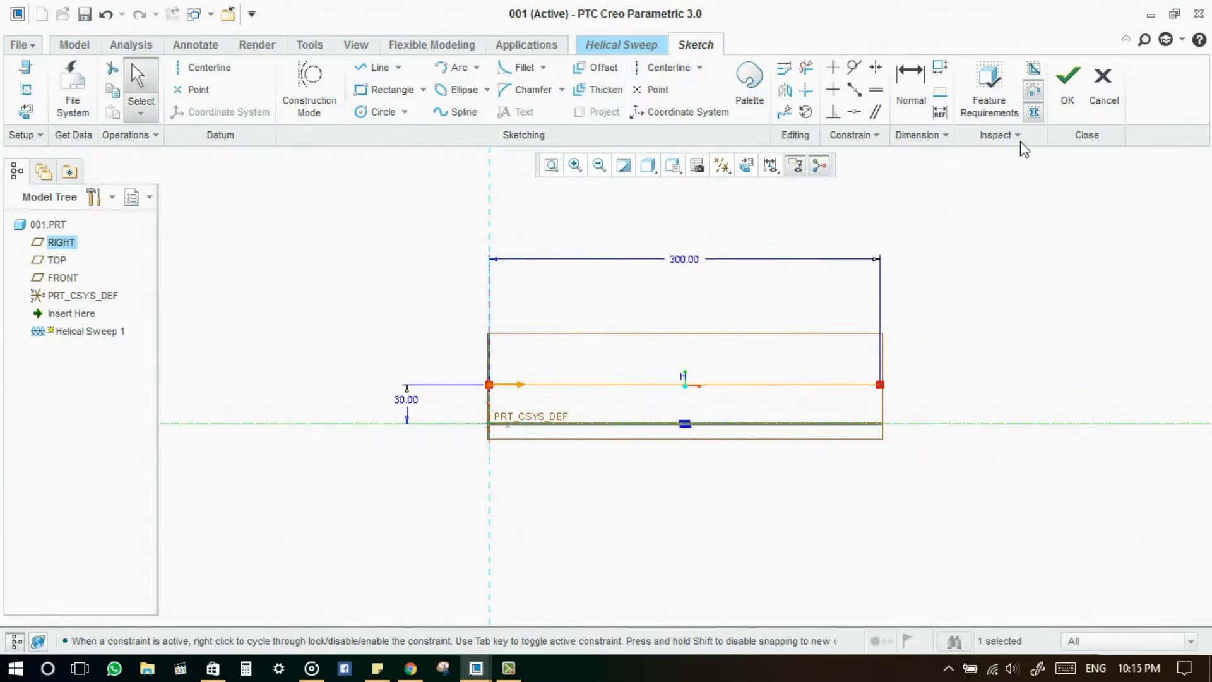
left_click(1066, 88)
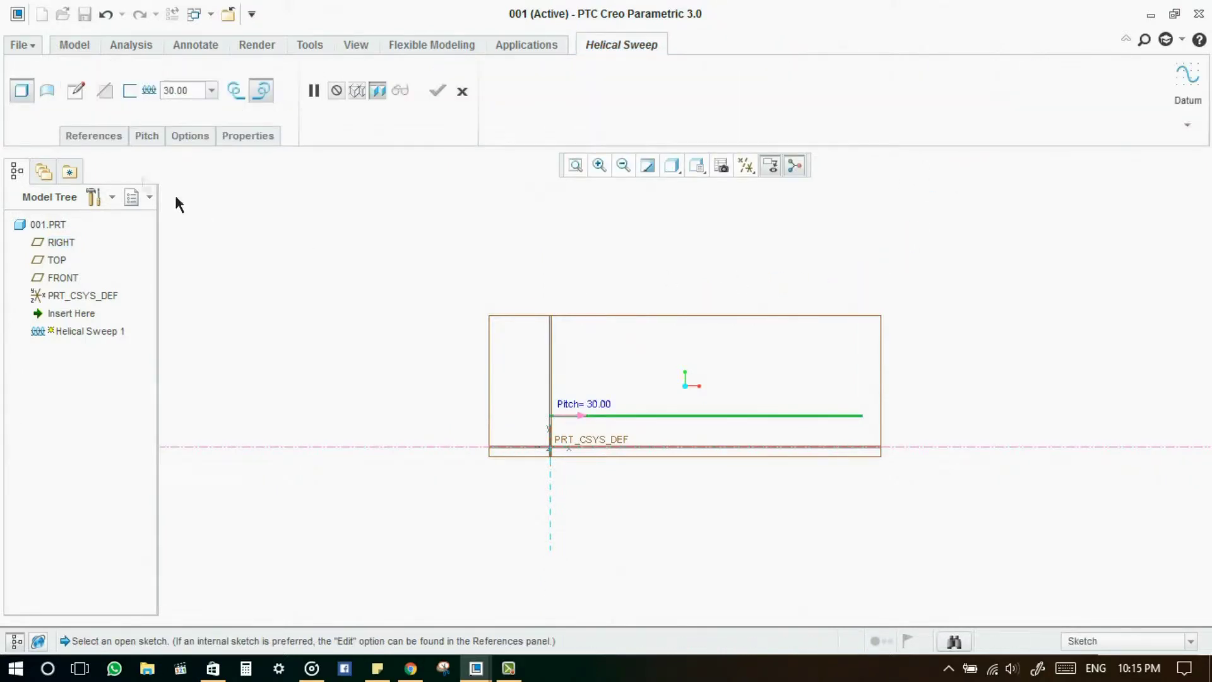
- Check the sweep references, then enter the sketch for the helical sweep cross-section
left_click(97, 136)
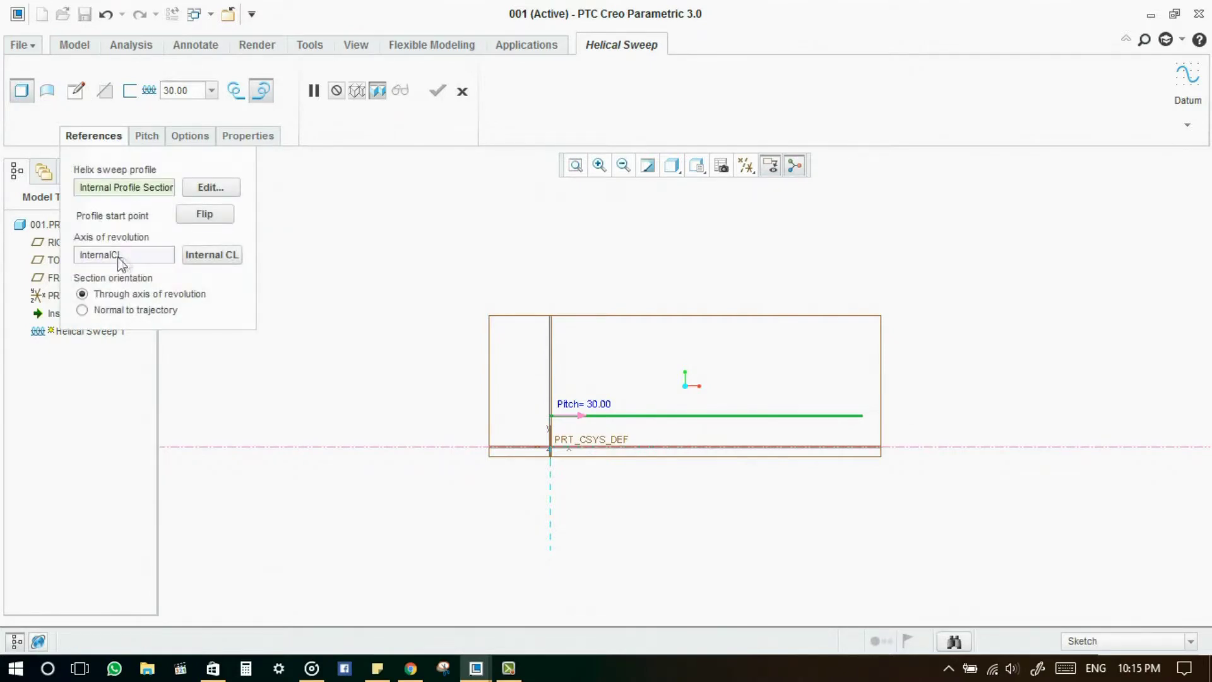
left_click(84, 99)
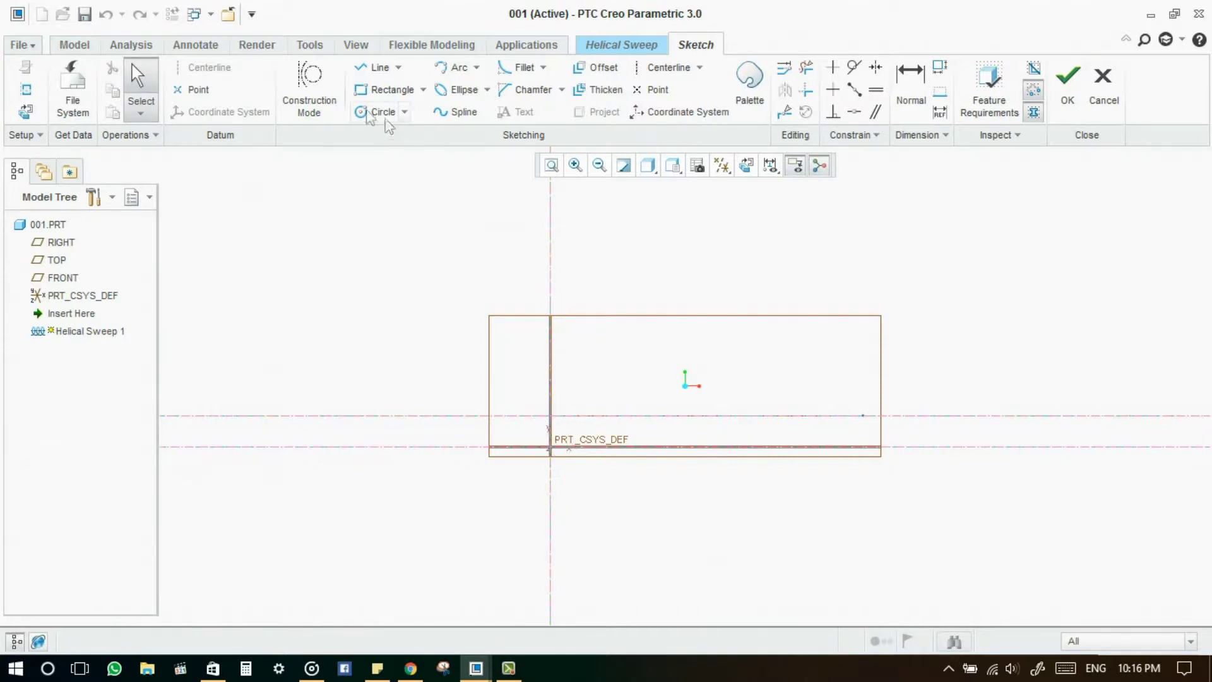
- Draw a circle of diameter 5 at the profile start point and accept the section
left_click(375, 113)
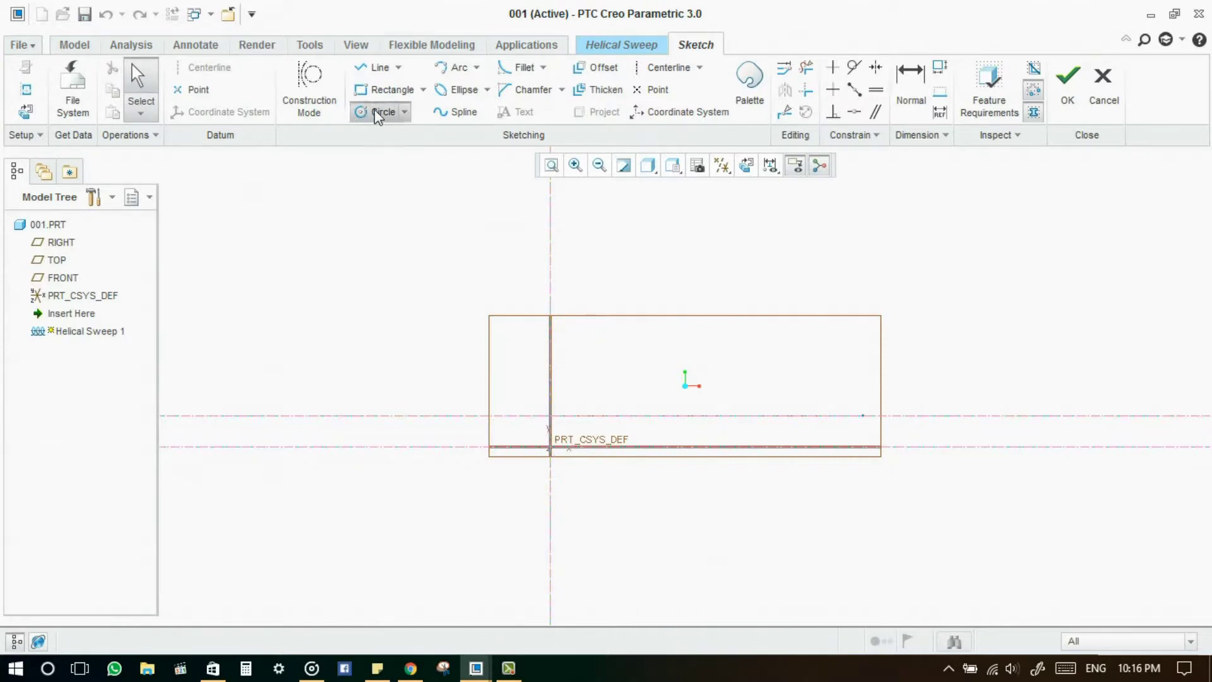
left_click(551, 415)
left_click(570, 406)
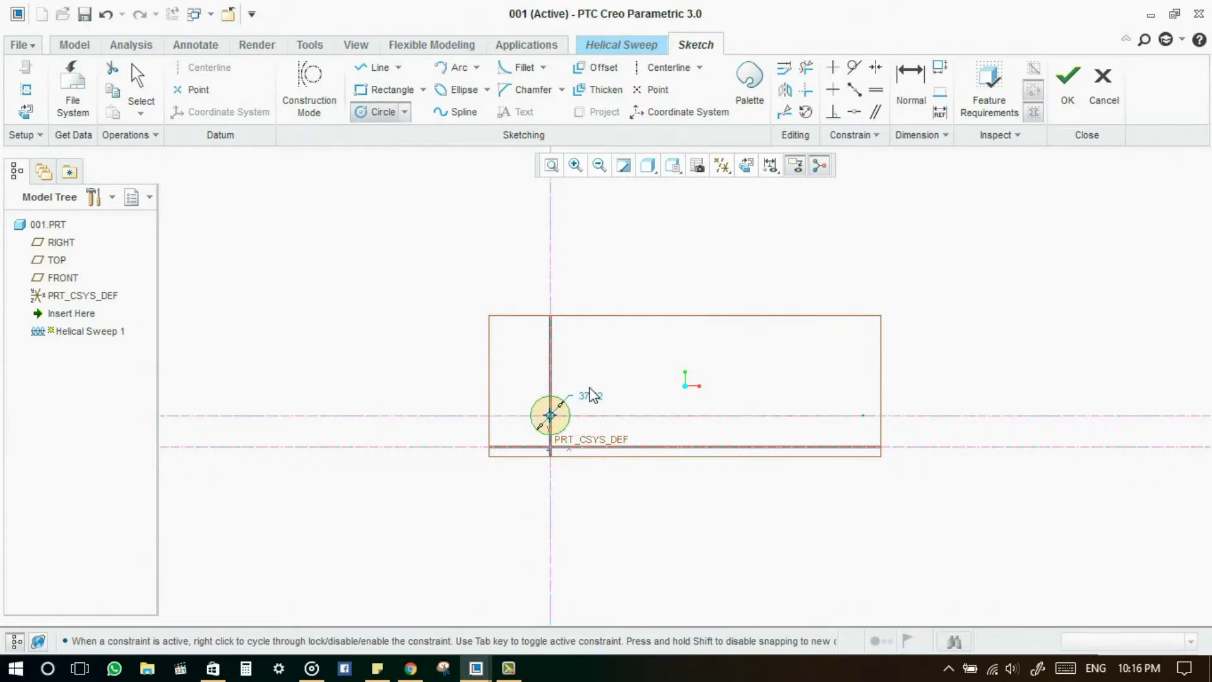
middle_click(556, 406)
double_click(593, 399)
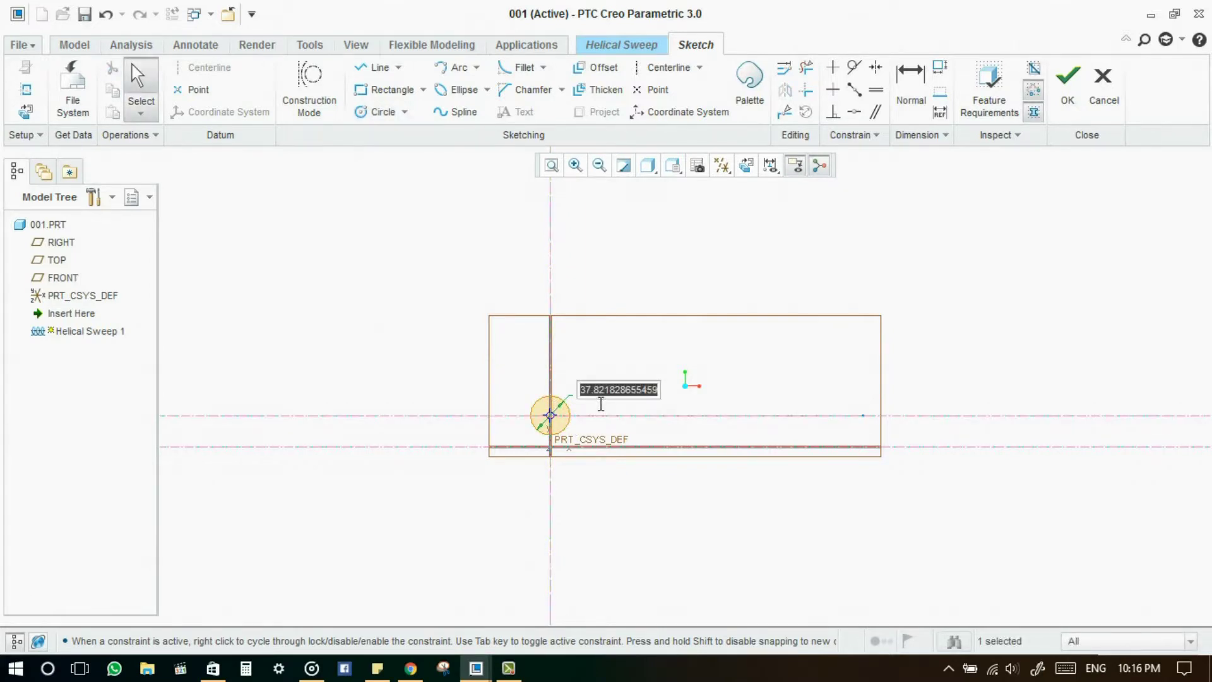
type("5")
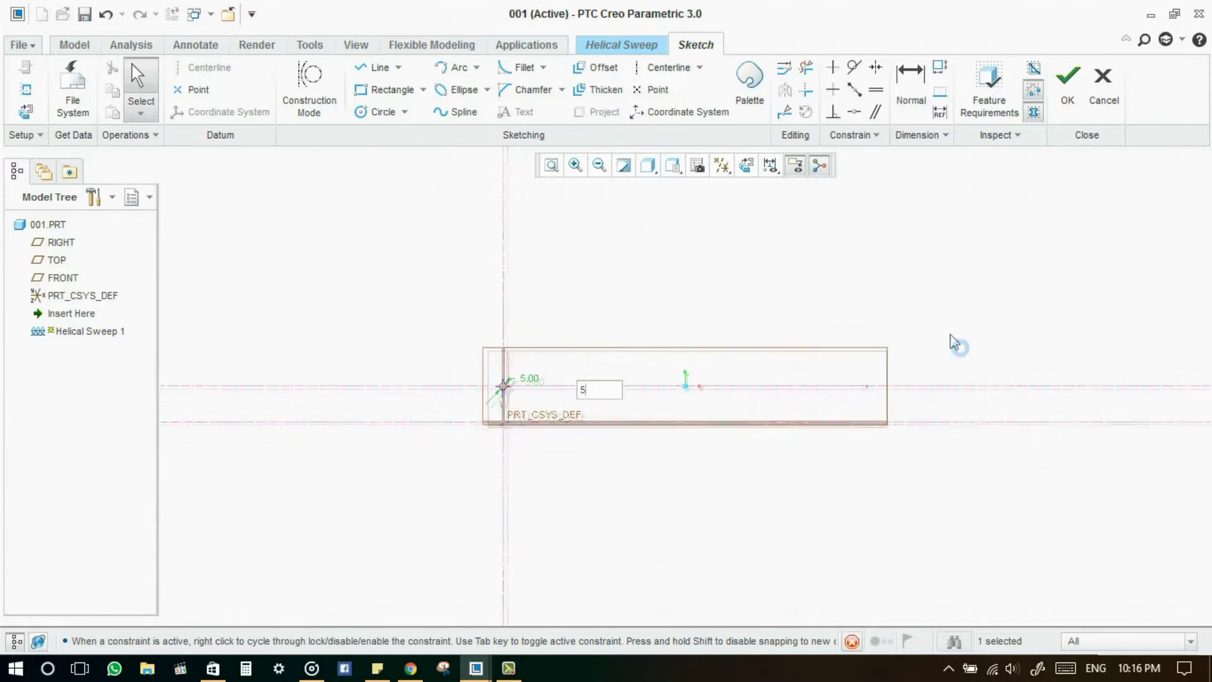
left_click(1067, 95)
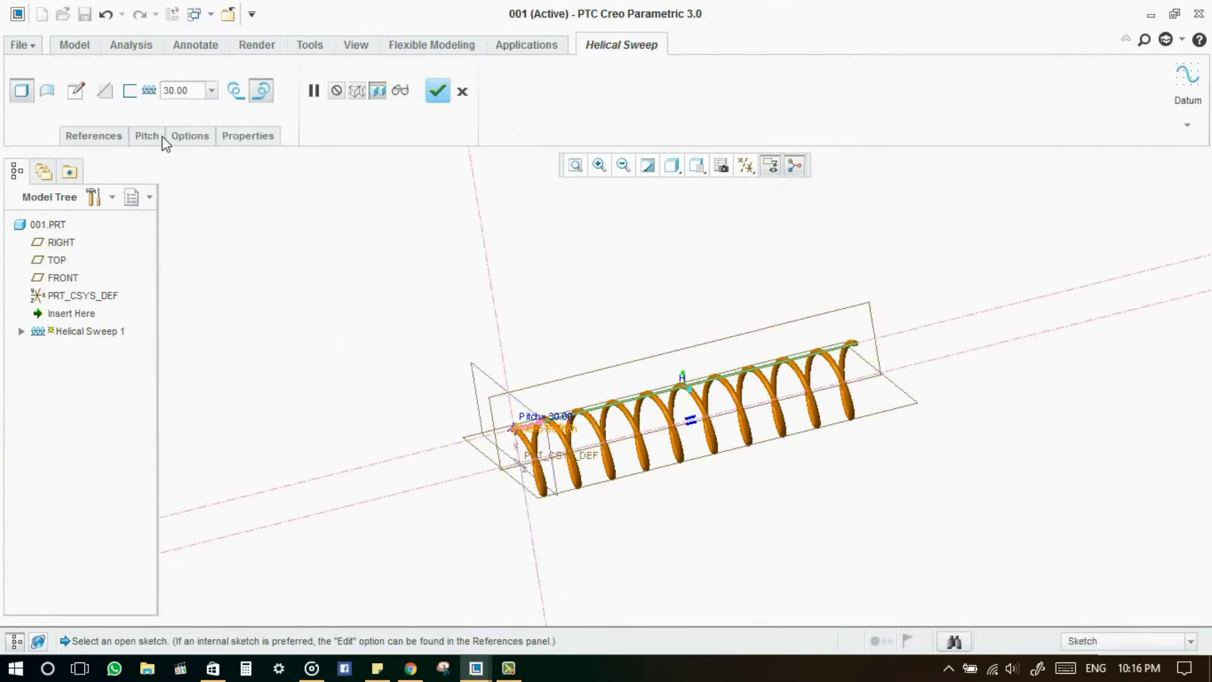
- Change the spring pitch from 30 to 10 and bring up the pitch values table
double_click(173, 95)
type("10")
key("Return")
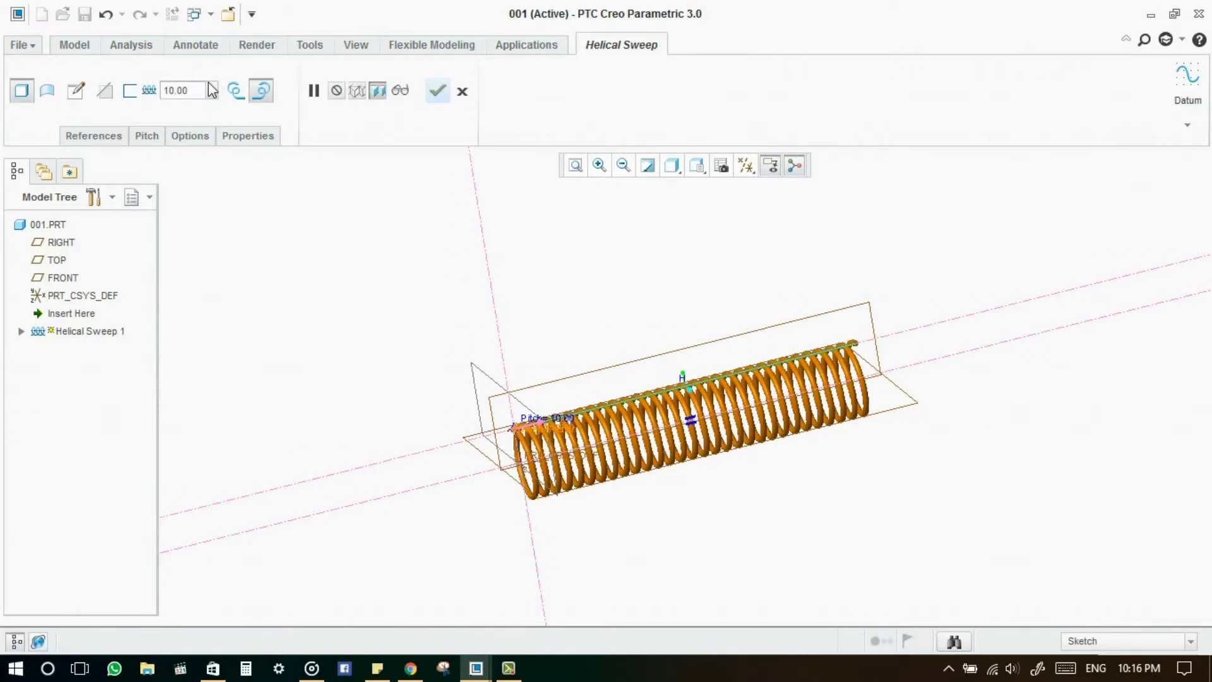
mouse_move(732, 449)
middle_mouse_down()
mouse_move(703, 446)
mouse_move(768, 446)
mouse_move(738, 442)
middle_mouse_up()
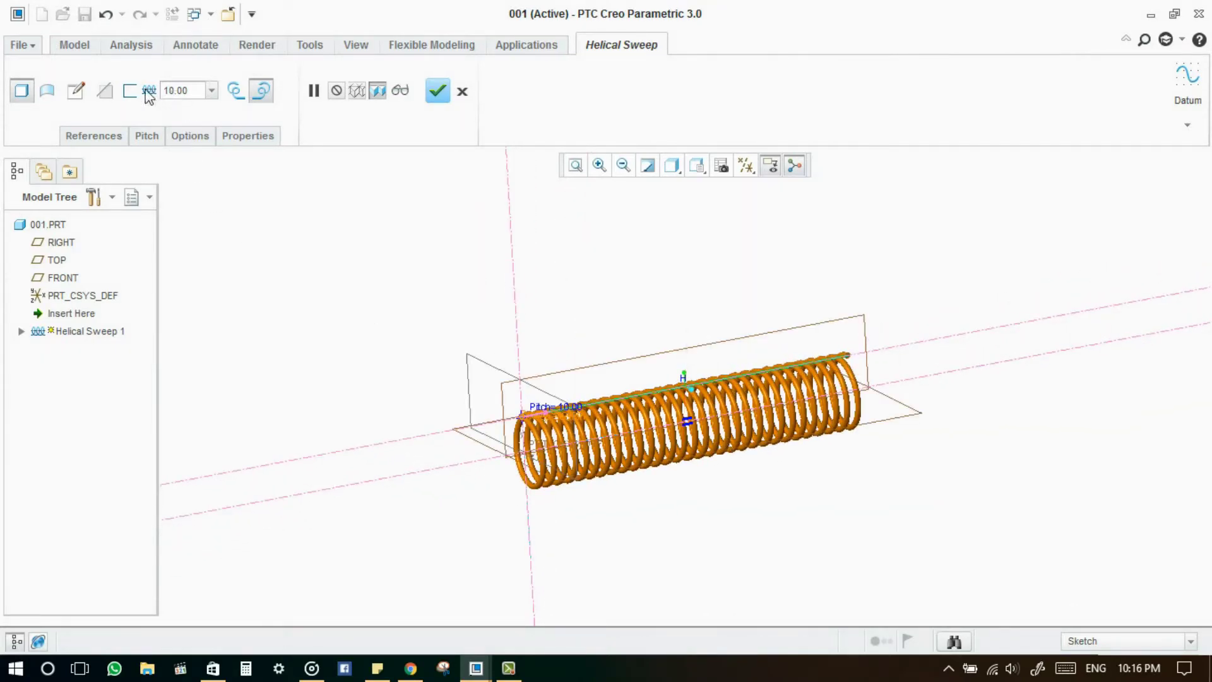
left_click(143, 143)
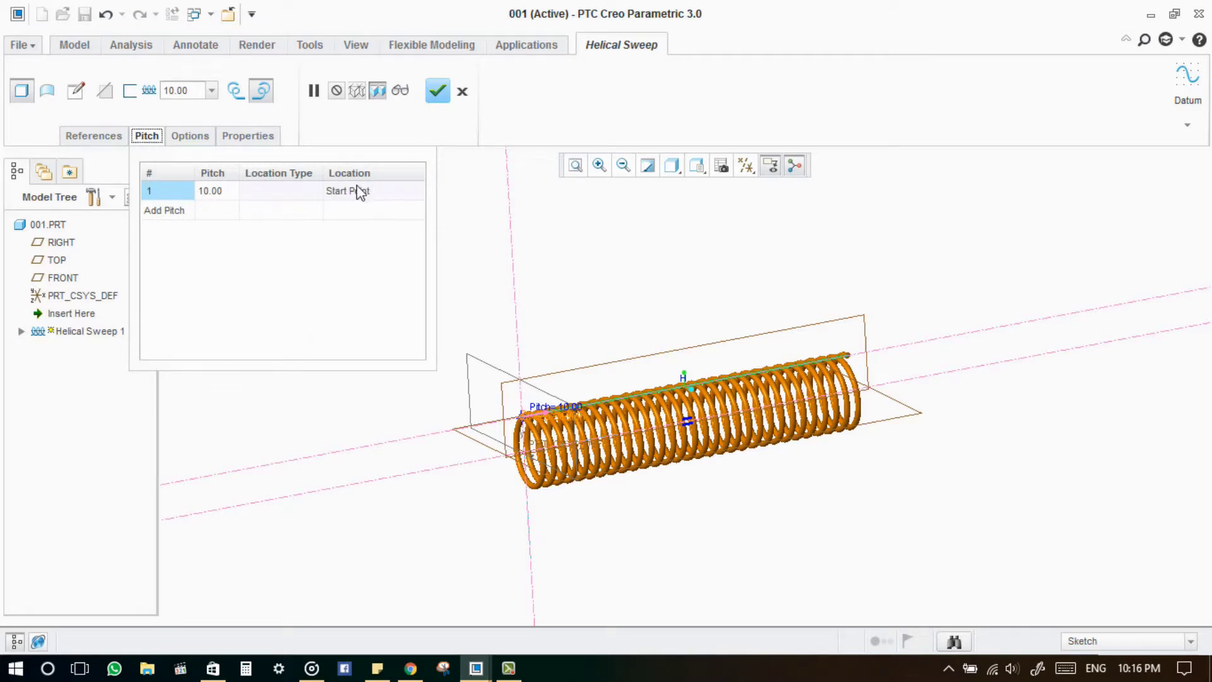
- Add an End Point pitch and a By Value pitch point at 150 to the pitch table
left_click(172, 212)
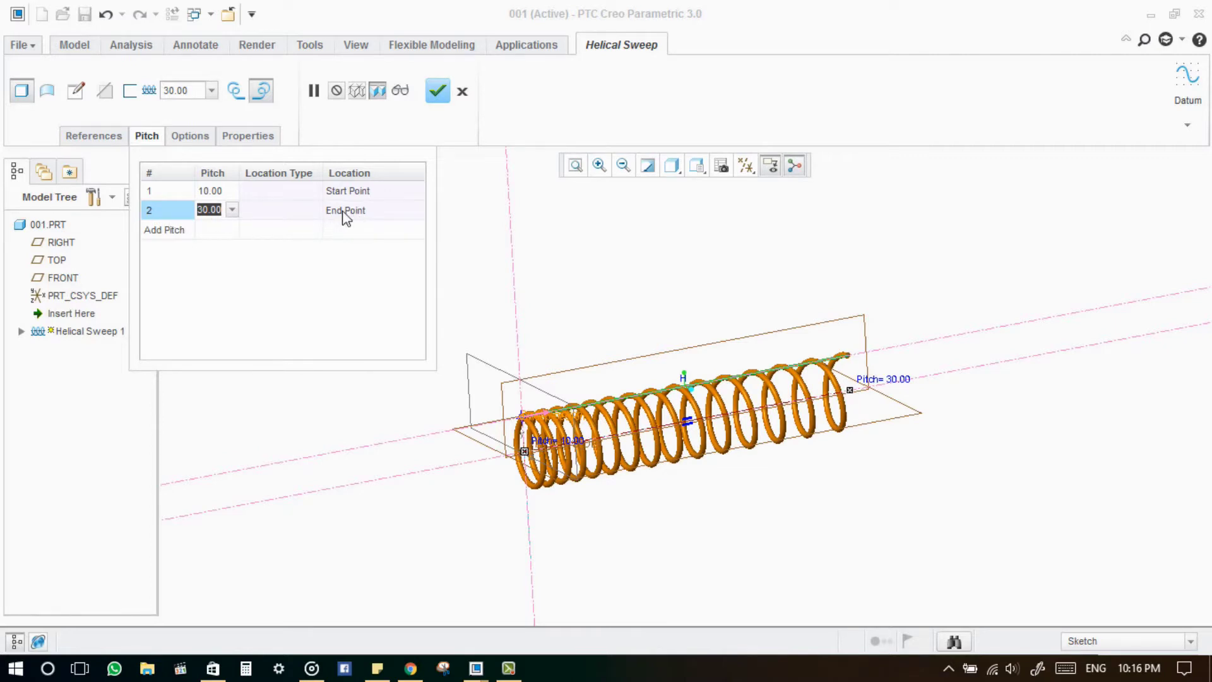
left_click(168, 233)
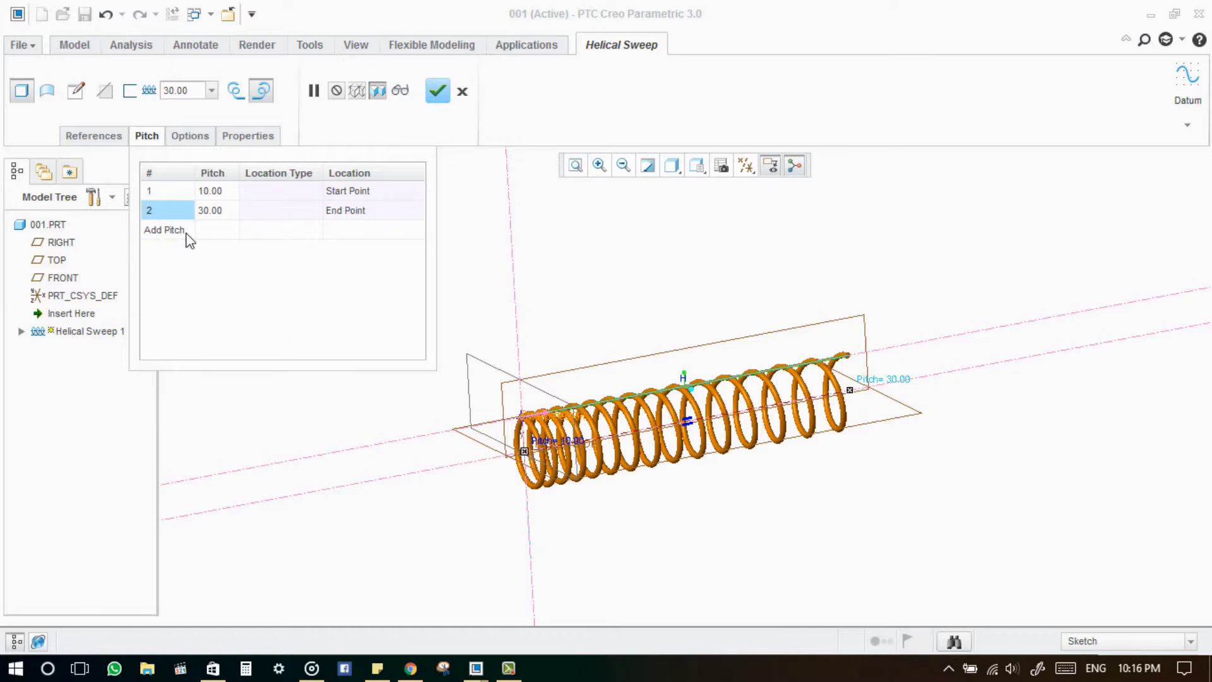
left_click(180, 239)
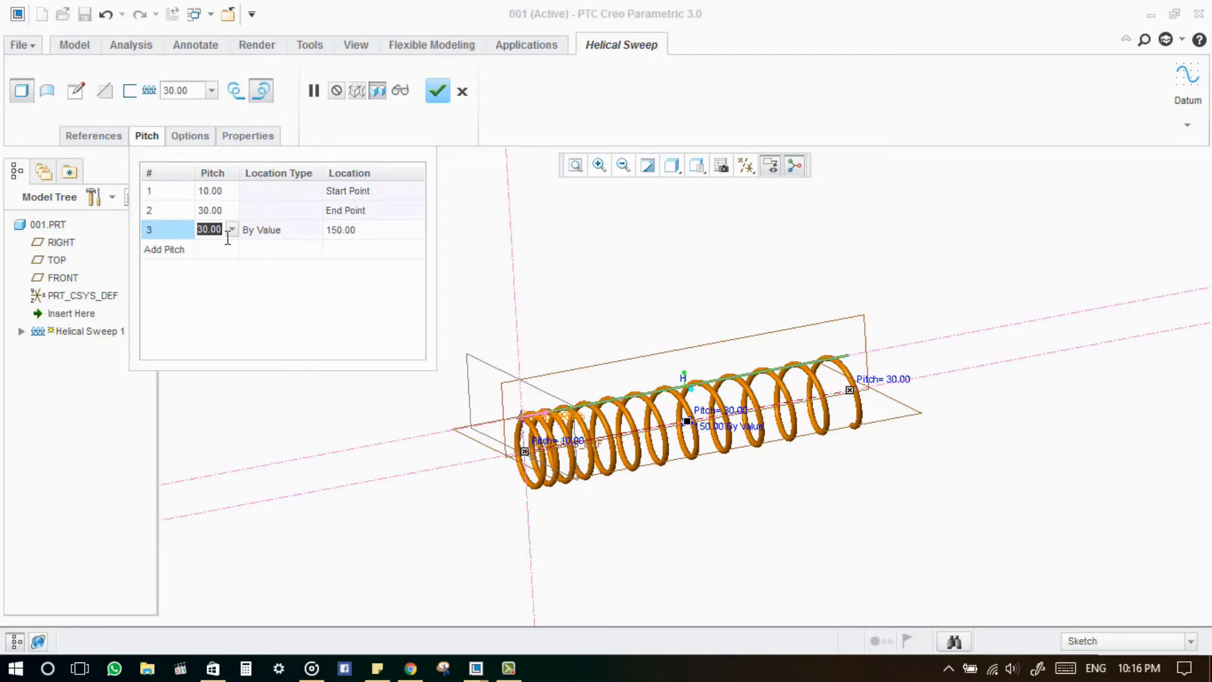
- Set pitch 5 at the start and end points and 20 at the 150 point
left_click(222, 192)
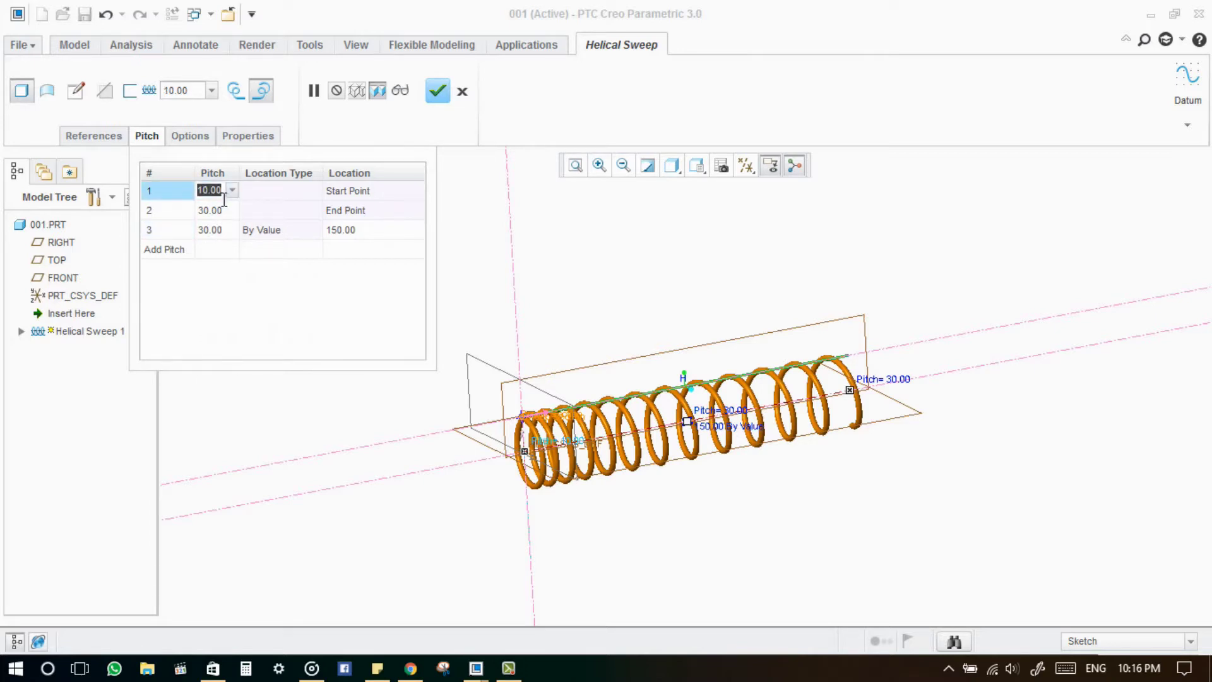
type("5")
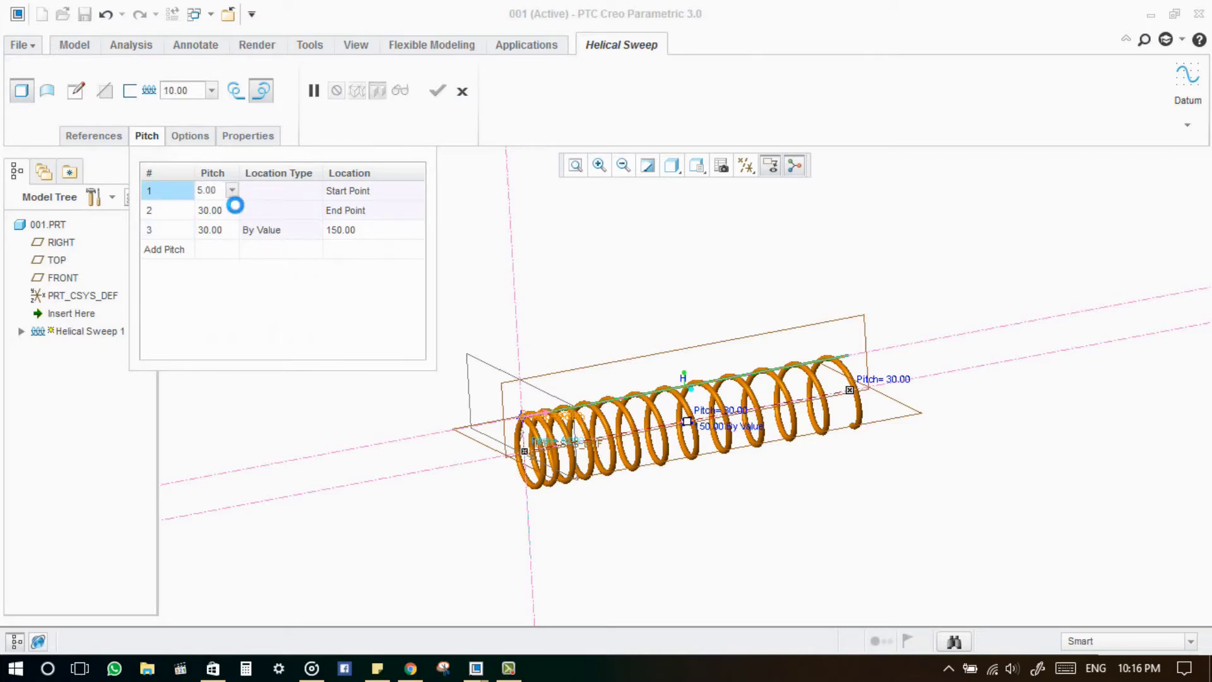
left_click(214, 213)
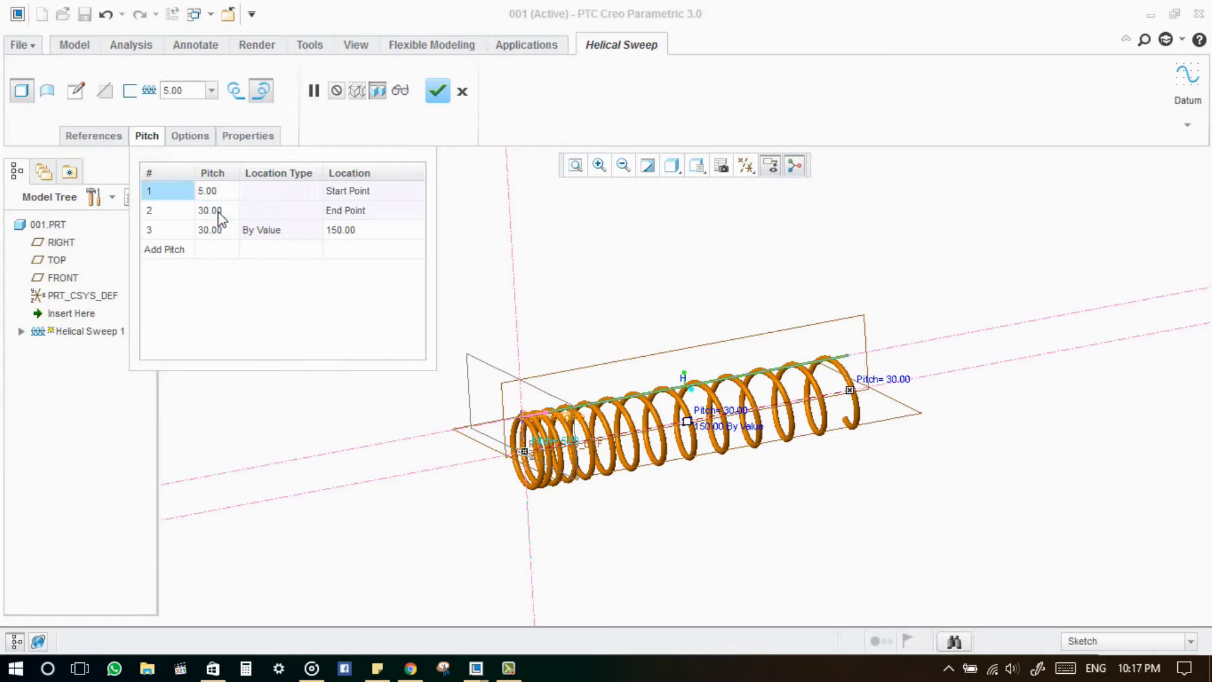
left_click(219, 213)
type("5")
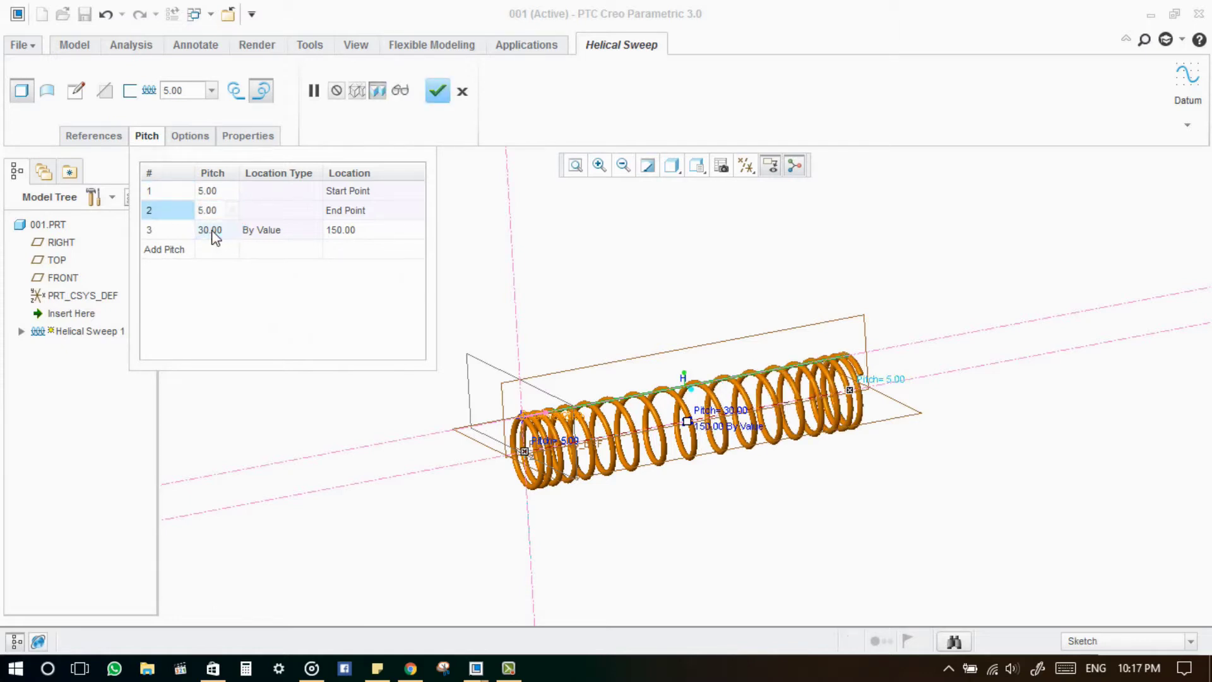
left_click(215, 231)
type("2")
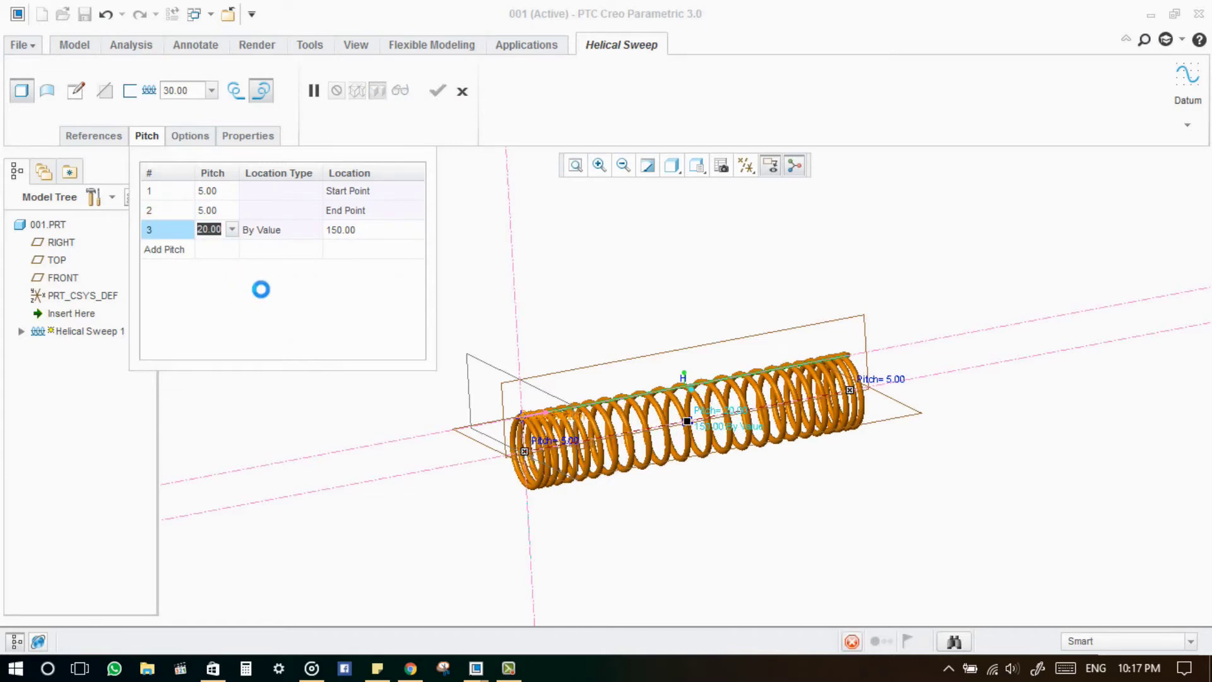
left_click(272, 233)
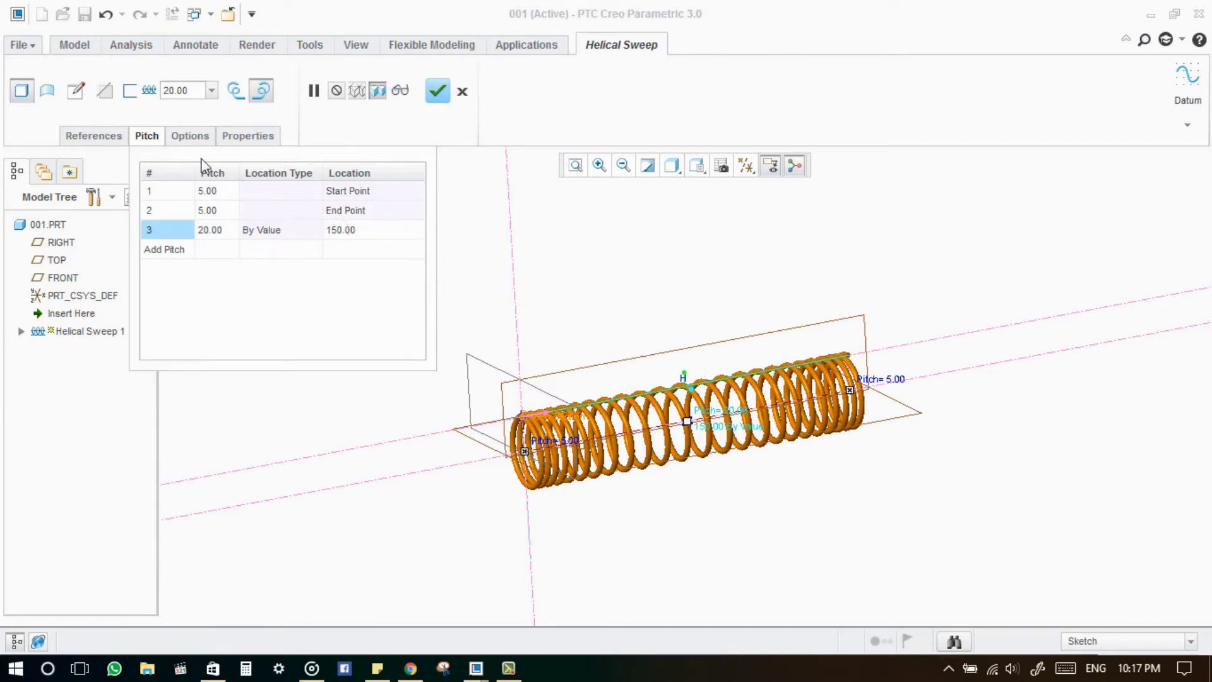
left_click(165, 151)
- Make the helix left-handed and complete the helical sweep feature
left_click(189, 142)
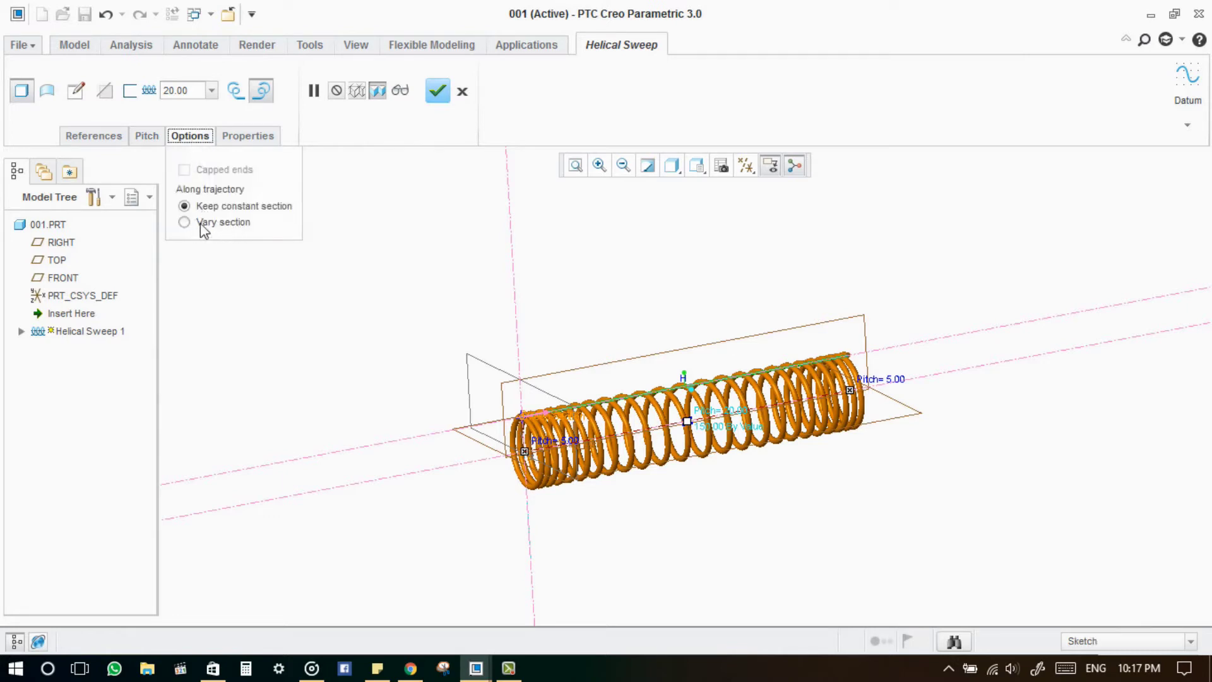
left_click(201, 140)
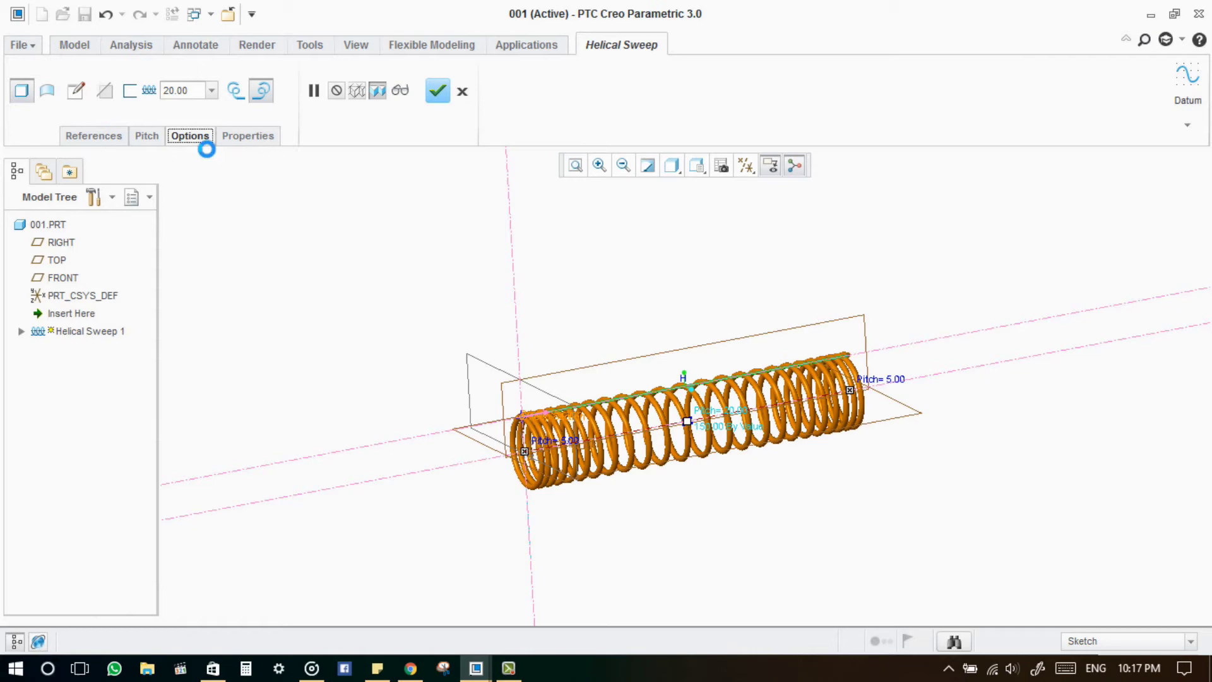
left_click(247, 101)
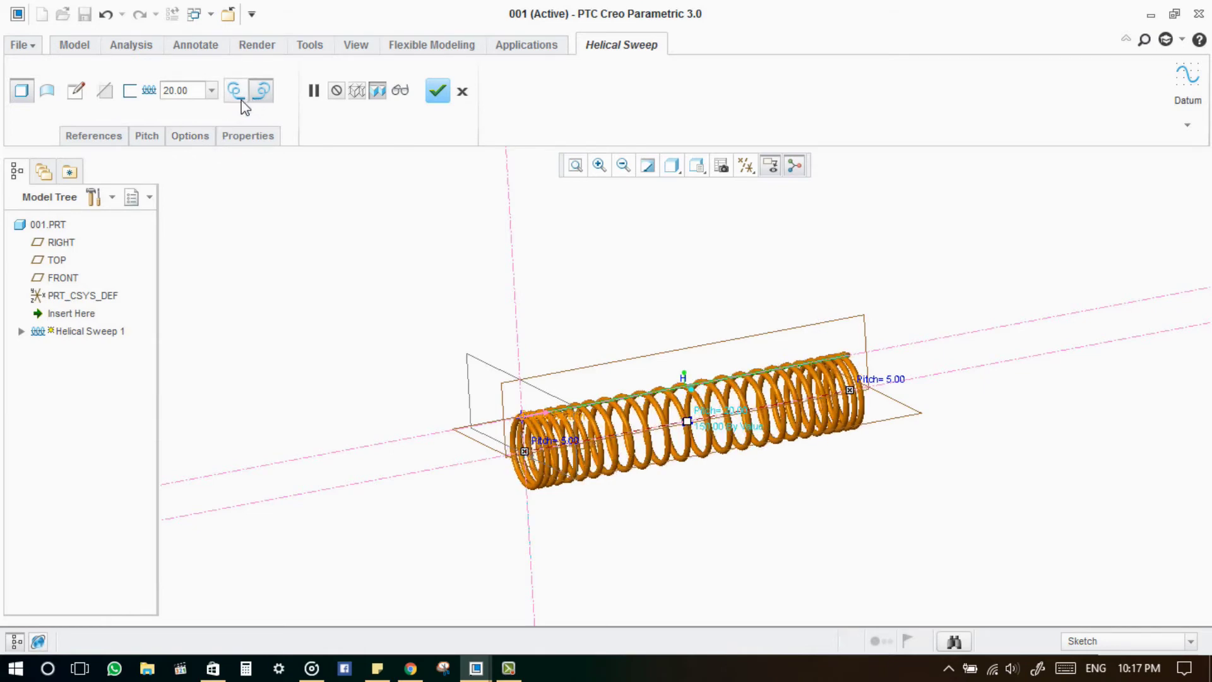
left_click(440, 101)
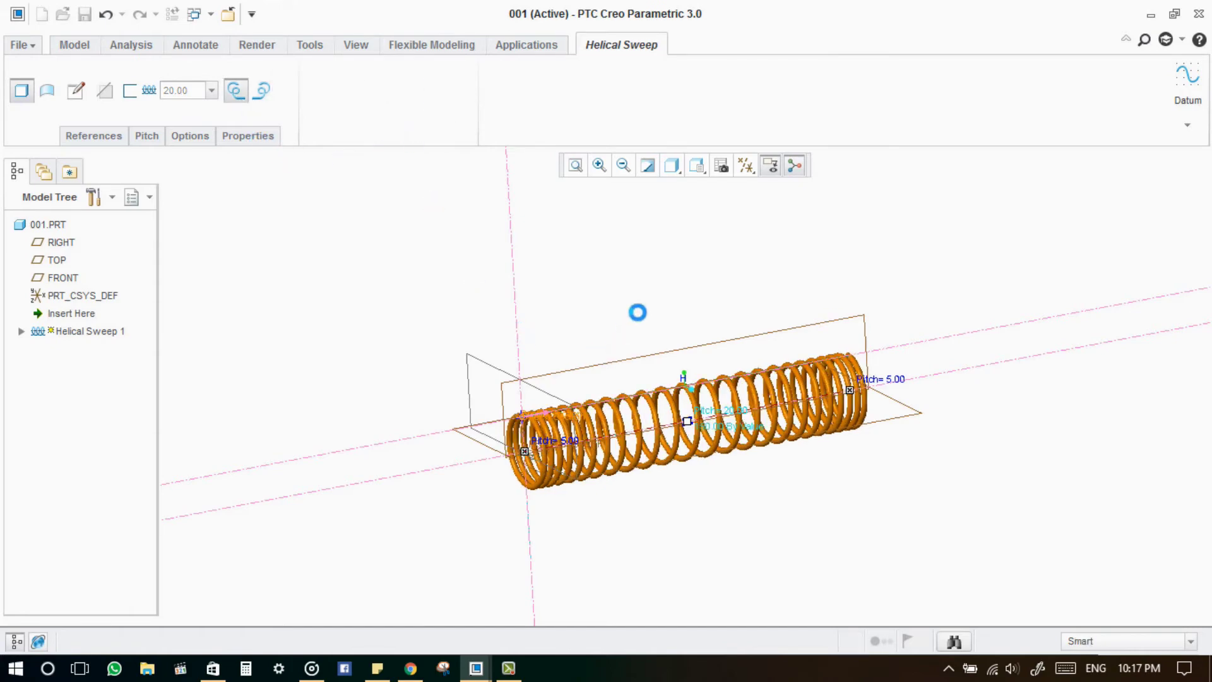